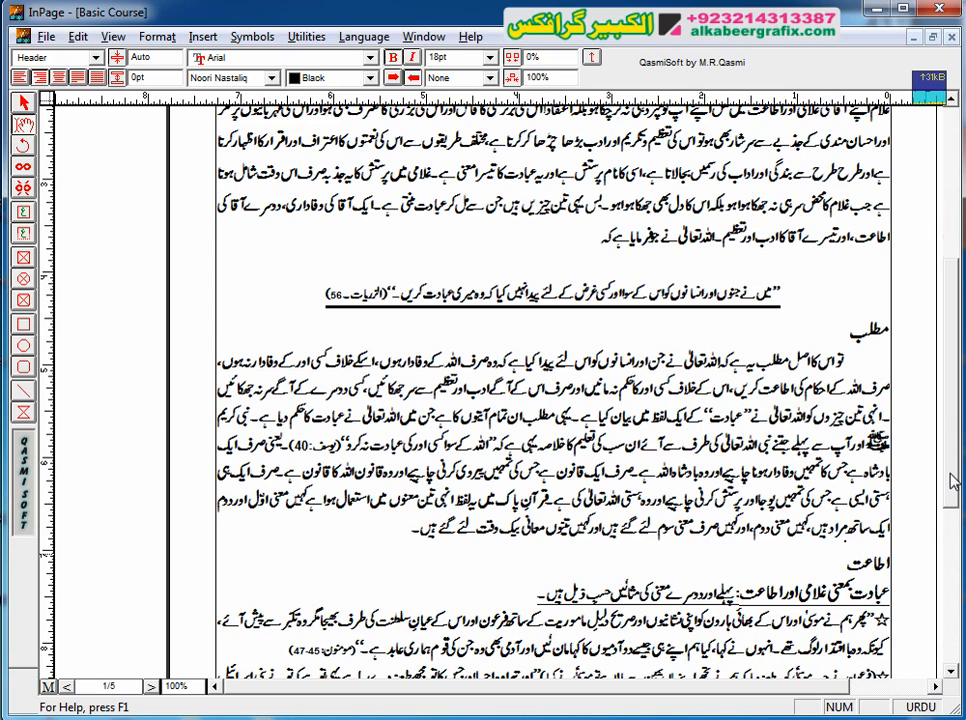
{"action": "scroll", "coordinate": [955, 383], "scroll_direction": "up", "scroll_amount": 3}
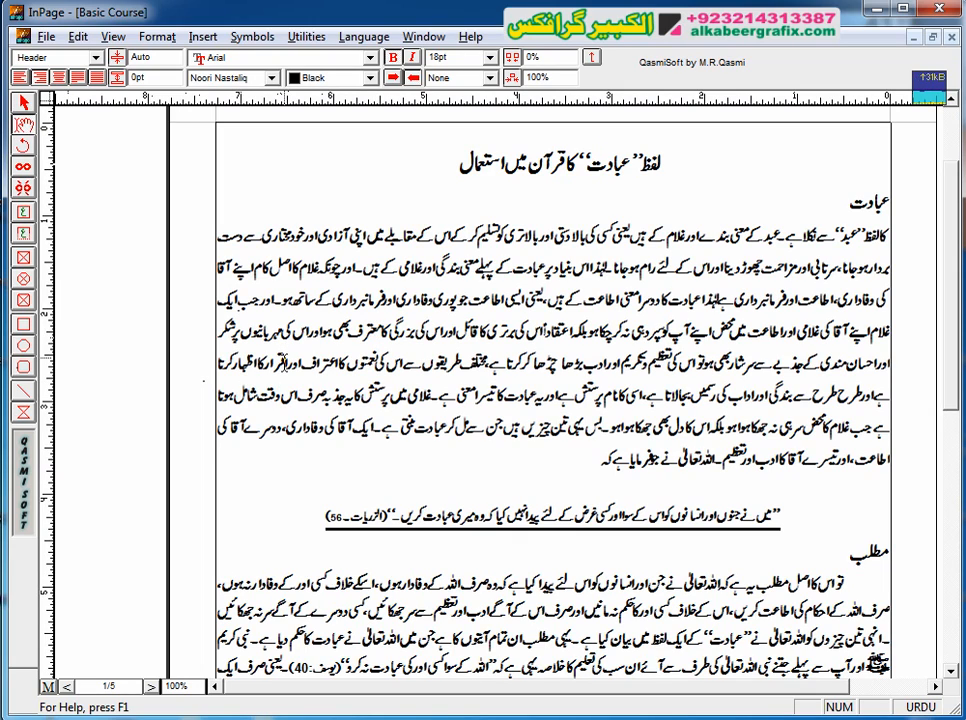
{"action": "triple_click", "coordinate": [288, 366]}
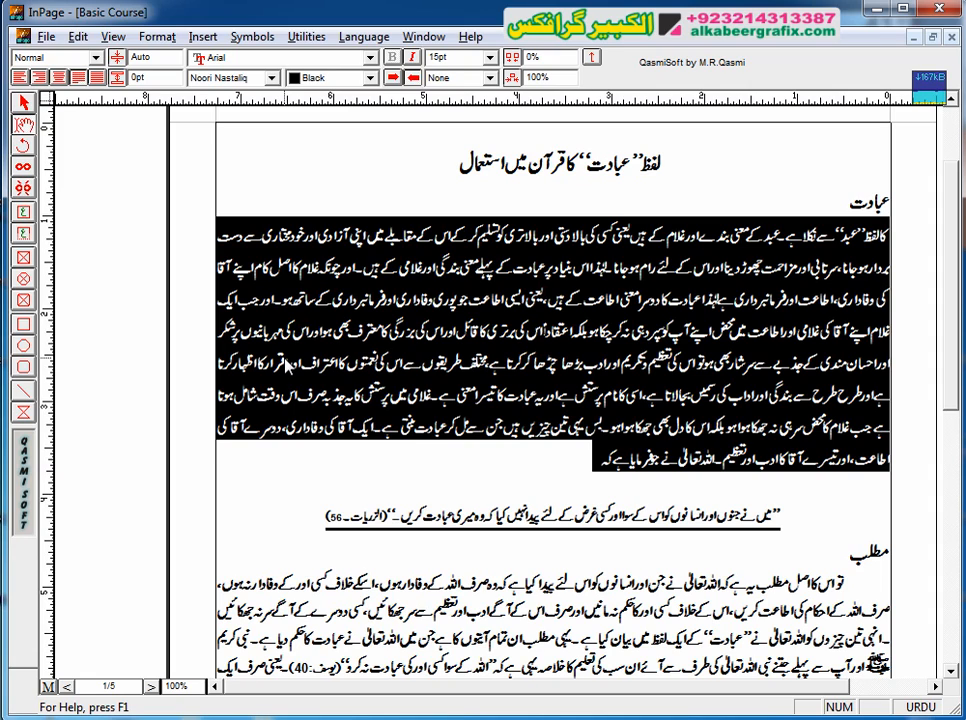
{"action": "left_click", "coordinate": [289, 472]}
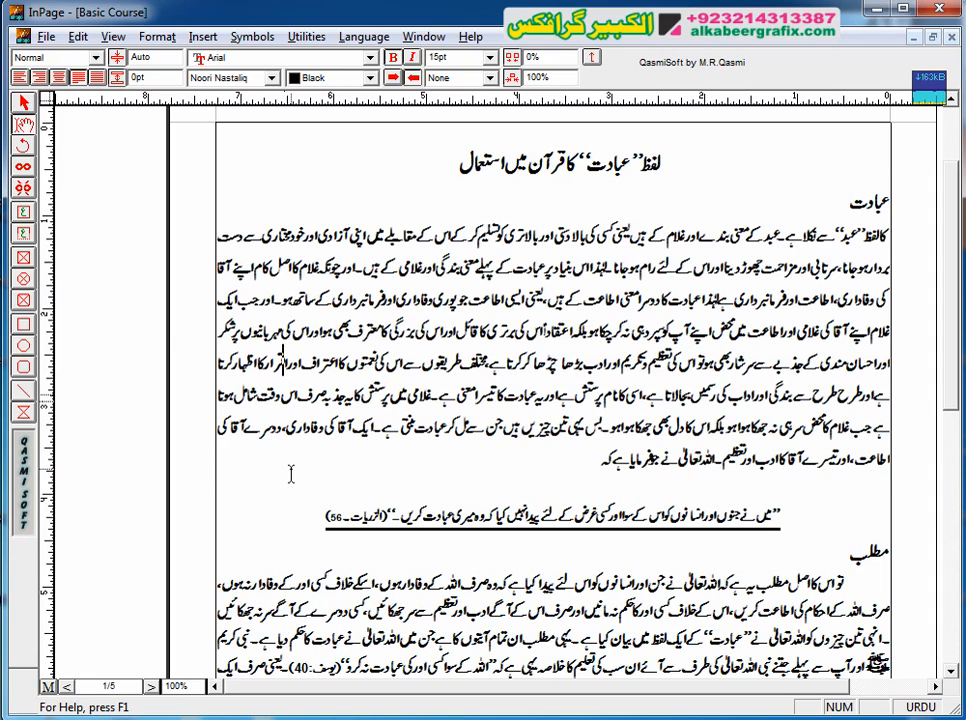
Step: Set the Nastaliq first space width to 25% in the typographic preferences
{"action": "left_click", "coordinate": [78, 37]}
{"action": "mouse_move", "coordinate": [213, 410]}
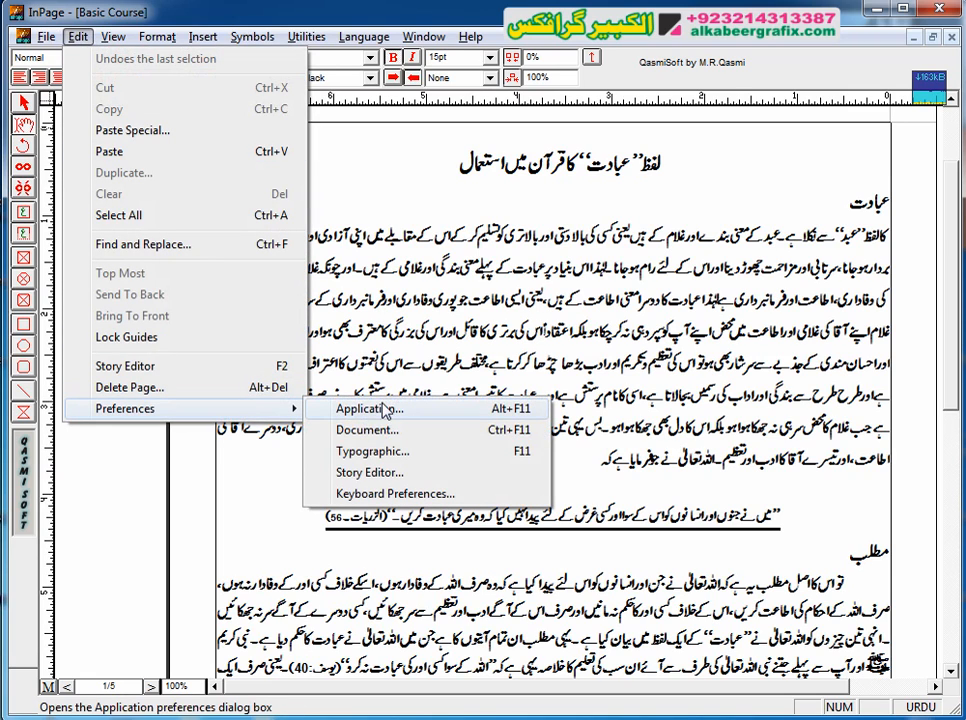
{"action": "left_click", "coordinate": [384, 452]}
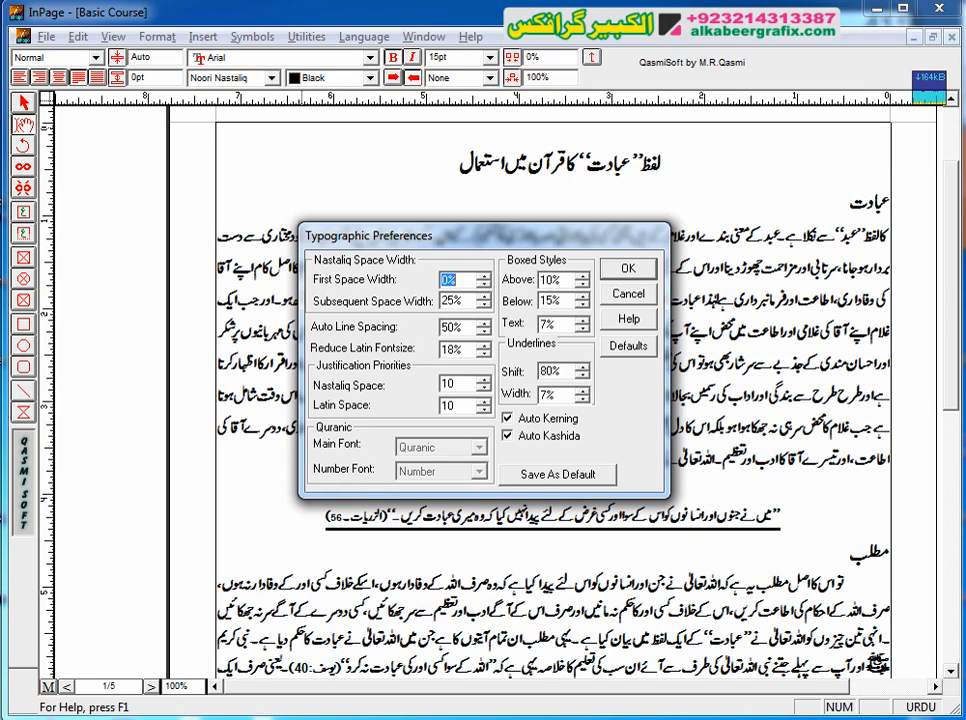
{"action": "key", "text": "alt+Tab"}
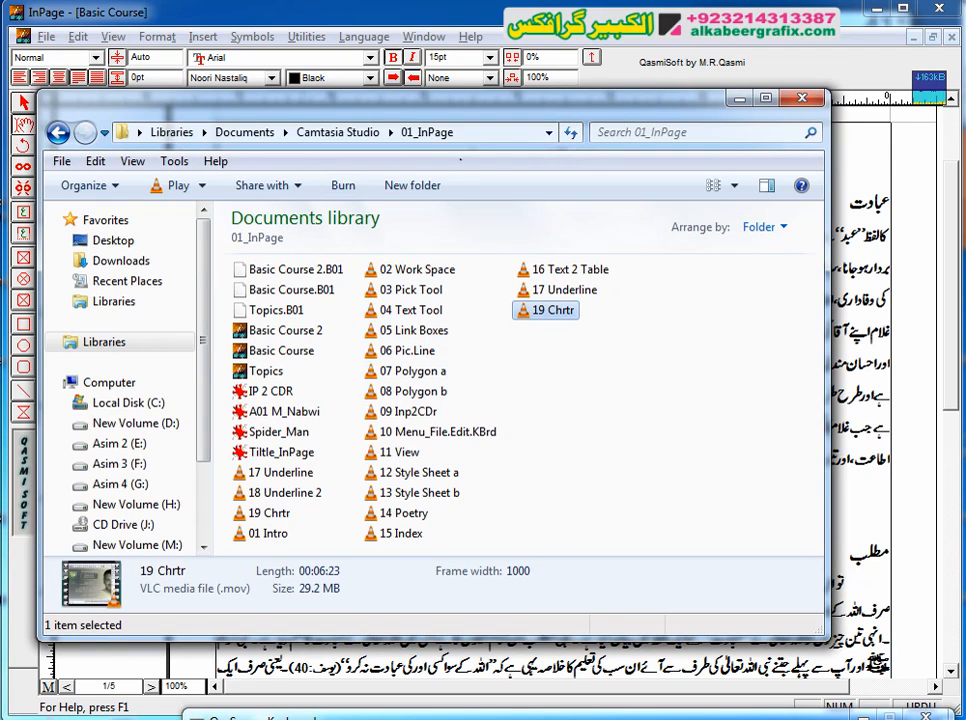
{"action": "left_click", "coordinate": [443, 14]}
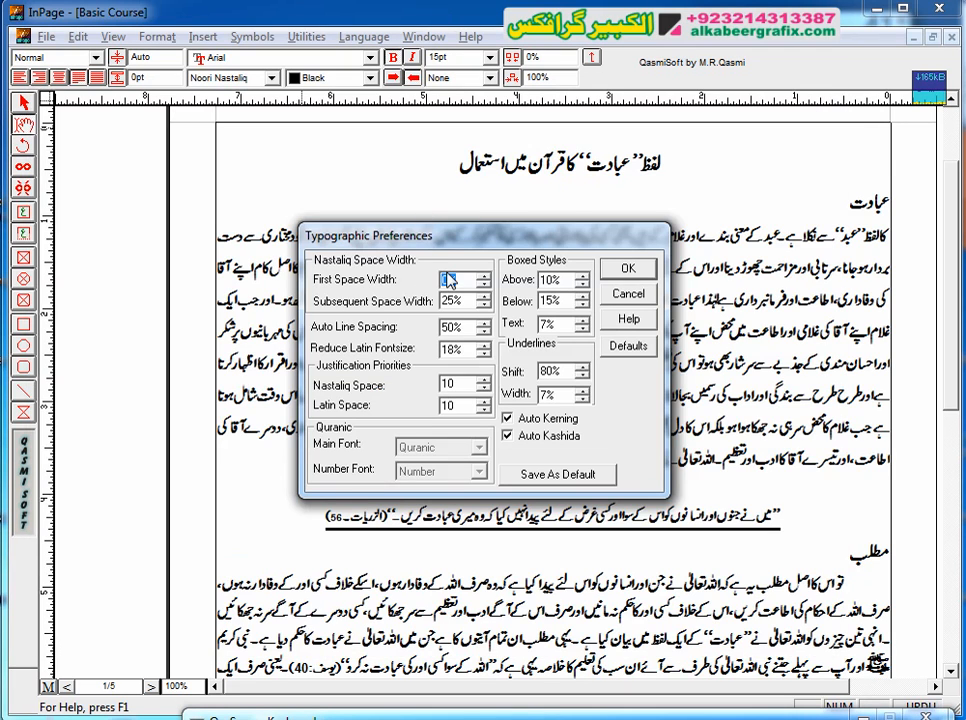
{"action": "left_click", "coordinate": [446, 282]}
{"action": "type", "text": "25"}
{"action": "left_click", "coordinate": [632, 268]}
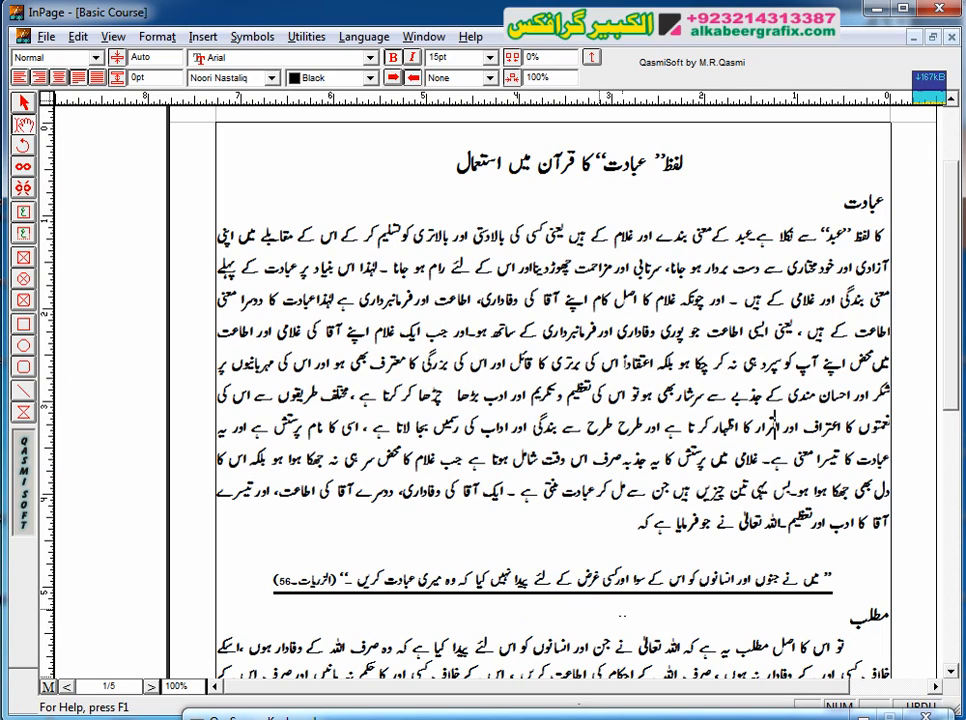
Step: Look through the rest of page 1 and the following pages to examine the word spacing, and return to page 1
{"action": "left_click", "coordinate": [947, 503]}
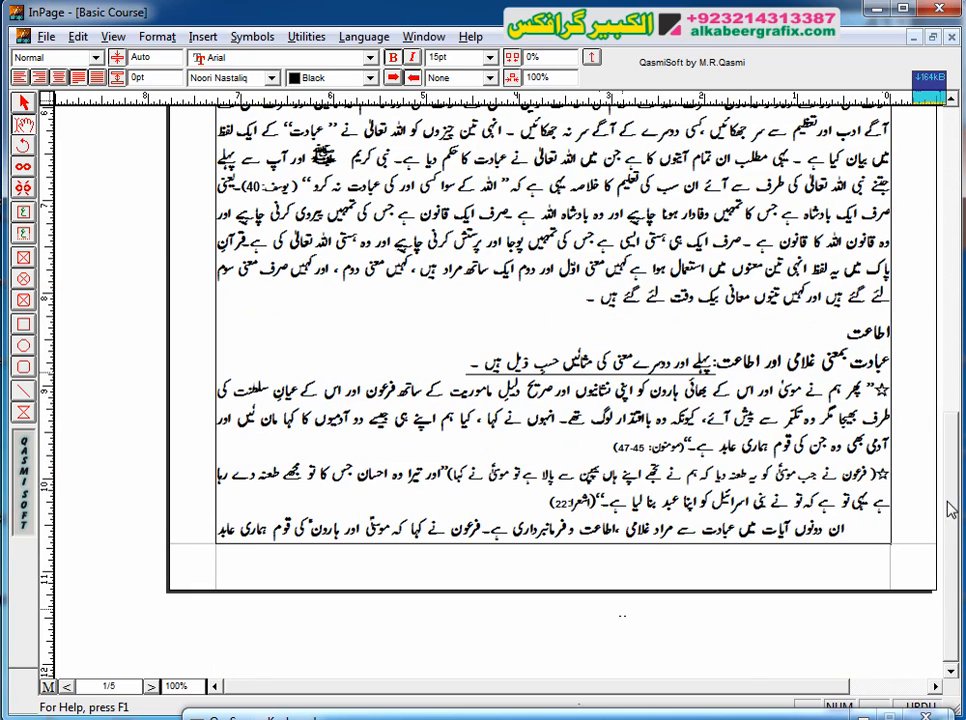
{"action": "left_click", "coordinate": [956, 244]}
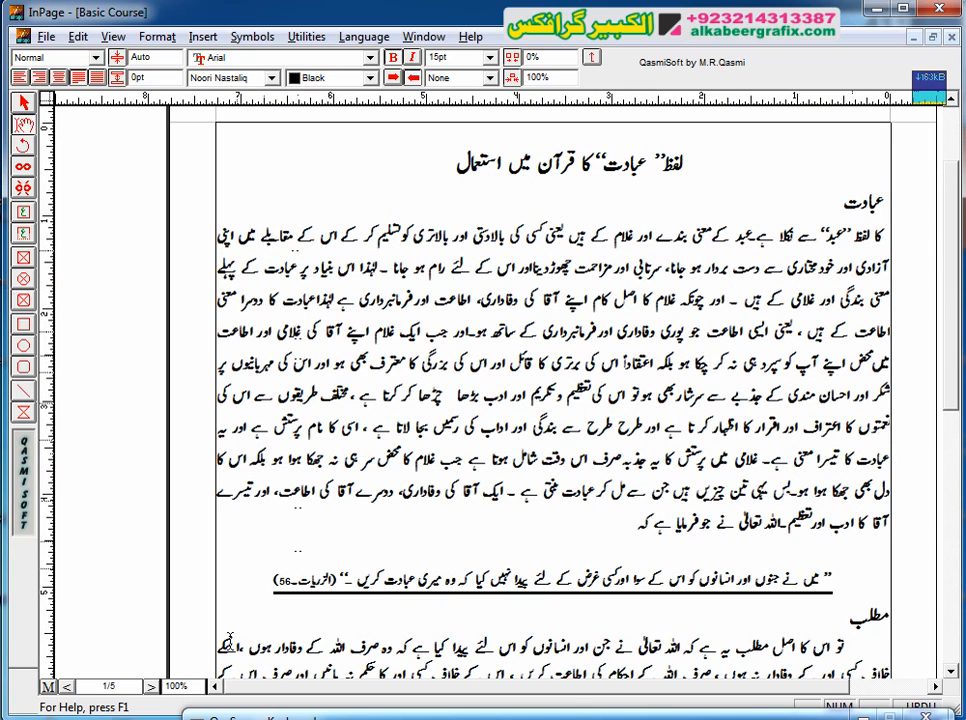
{"action": "left_click", "coordinate": [66, 686]}
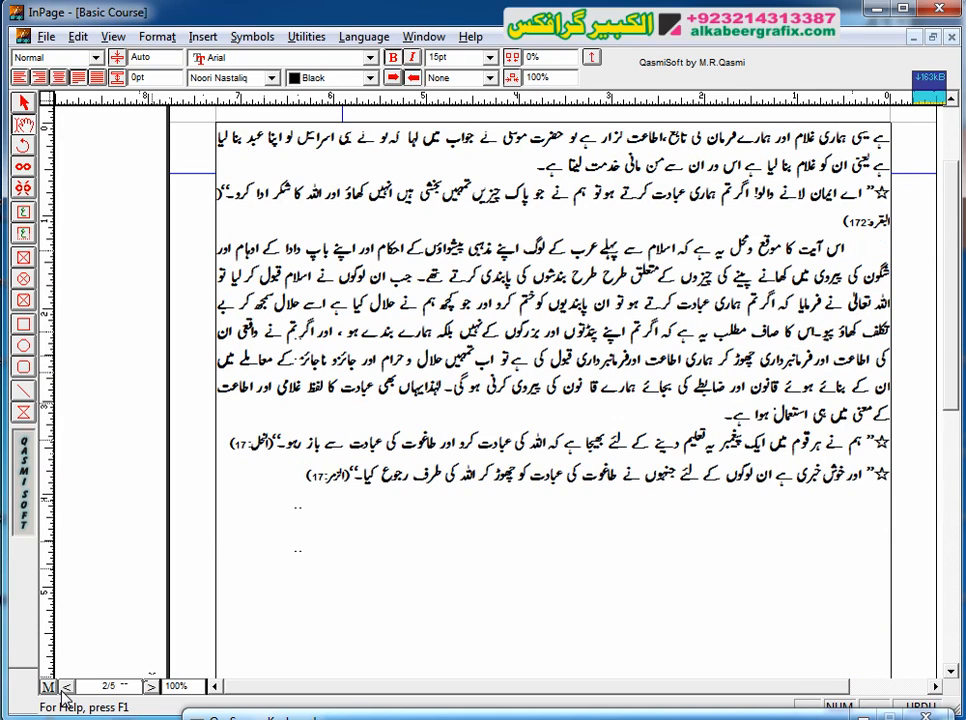
{"action": "left_click", "coordinate": [66, 686]}
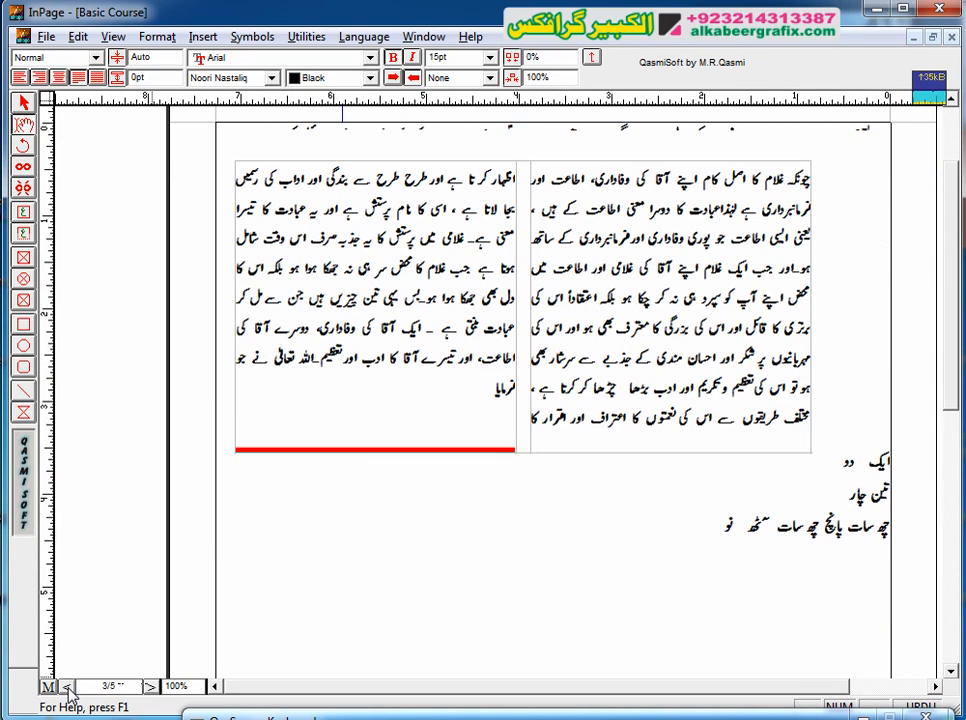
{"action": "left_click", "coordinate": [147, 688]}
{"action": "left_click", "coordinate": [147, 688]}
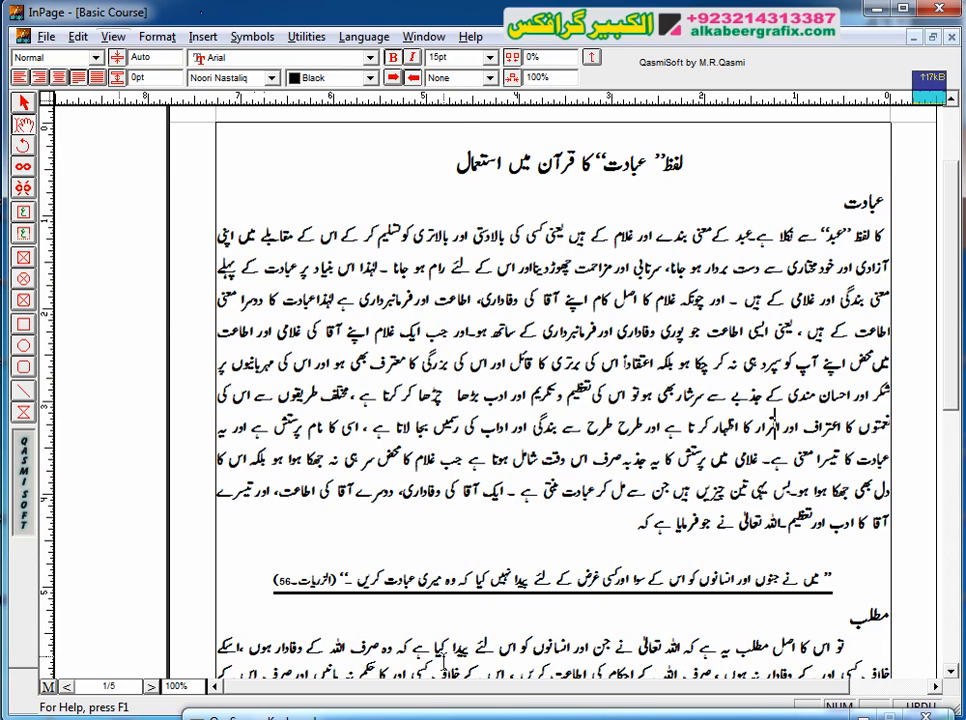
Step: Set the Nastaliq first space width to 0% in the typographic preferences
{"action": "key", "text": "ctrl+u"}
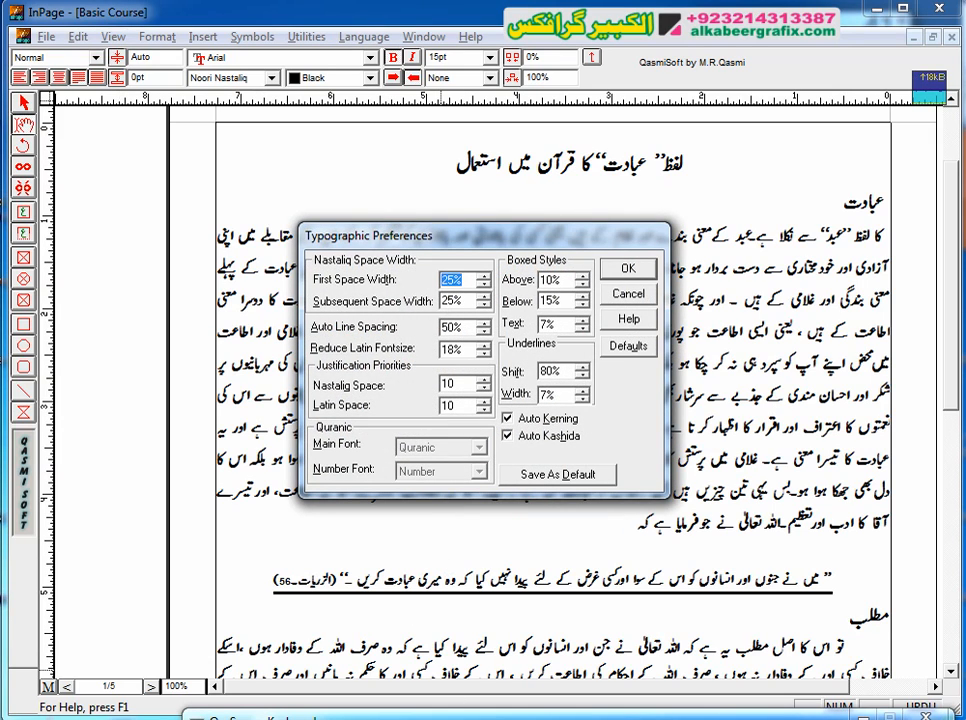
{"action": "type", "text": "0"}
{"action": "left_click", "coordinate": [626, 270]}
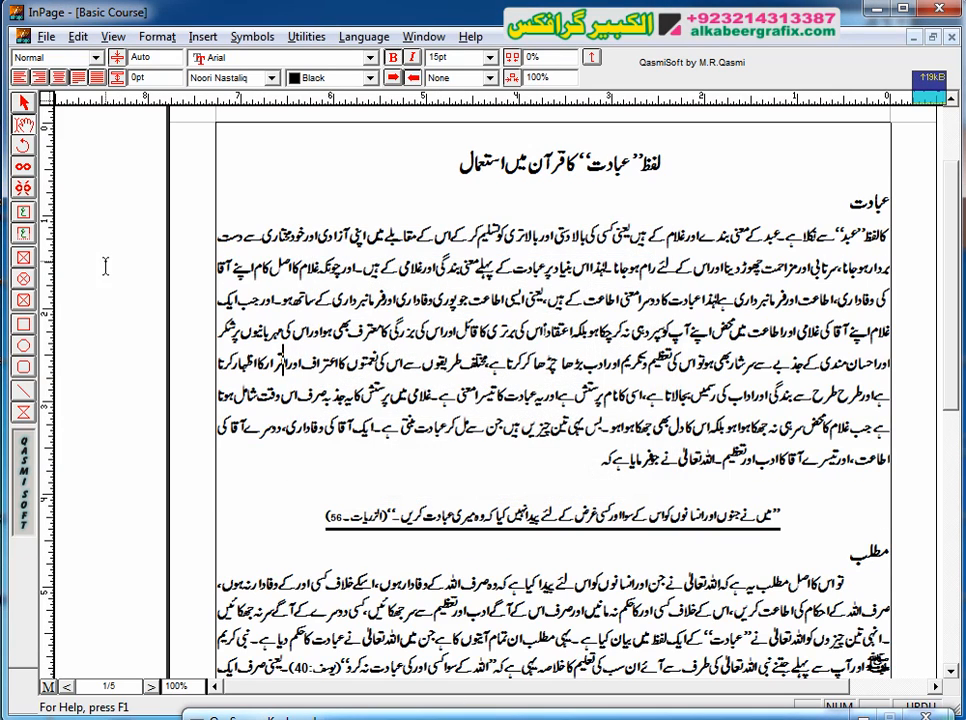
Step: Pull a vertical guide into the page across the body text and remove it again
{"action": "triple_click", "coordinate": [212, 300]}
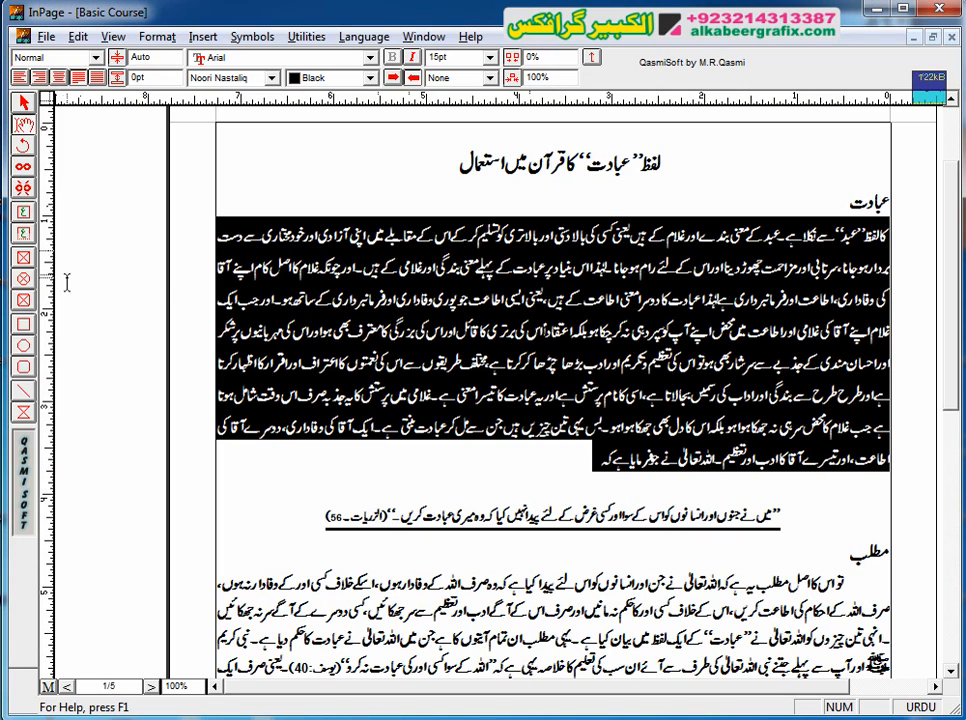
{"action": "left_click", "coordinate": [264, 472]}
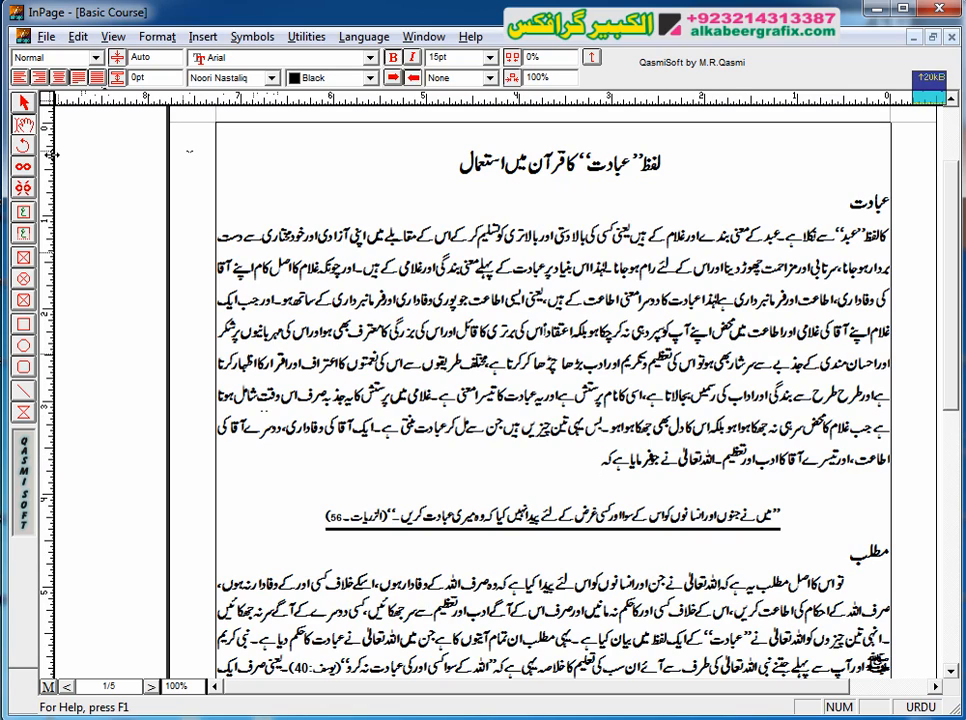
{"action": "left_click_drag", "start_coordinate": [47, 160], "coordinate": [389, 190]}
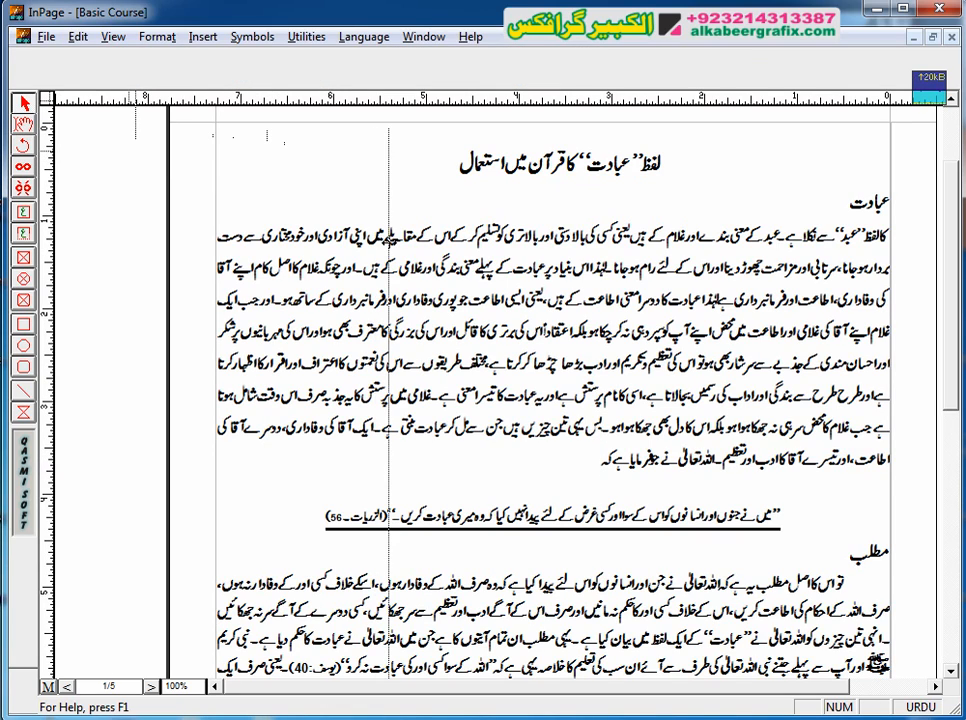
{"action": "left_click_drag", "start_coordinate": [389, 239], "coordinate": [47, 270]}
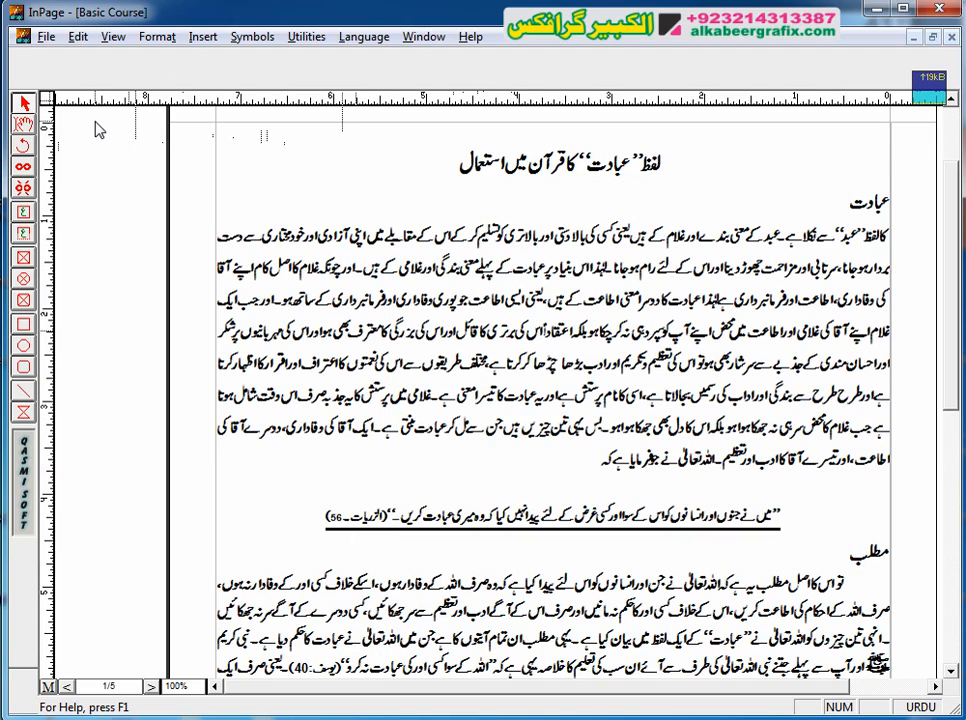
Step: With the text tool, split the first body paragraph into two paragraphs just before "اس کے مقابلے"
{"action": "left_click", "coordinate": [23, 124]}
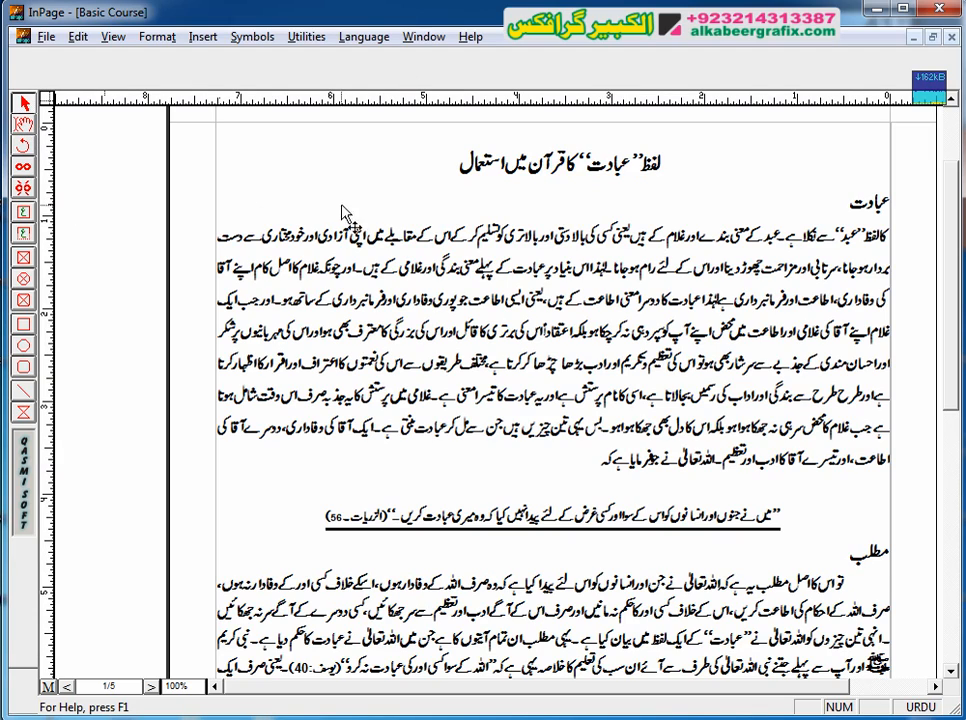
{"action": "left_click", "coordinate": [24, 122]}
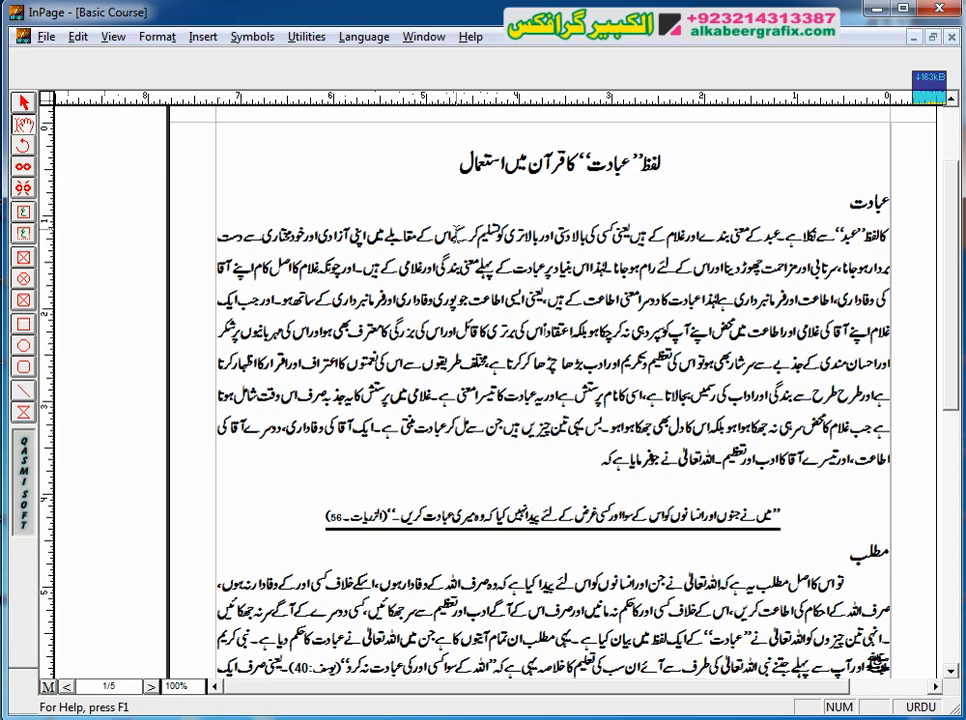
{"action": "left_click", "coordinate": [344, 177]}
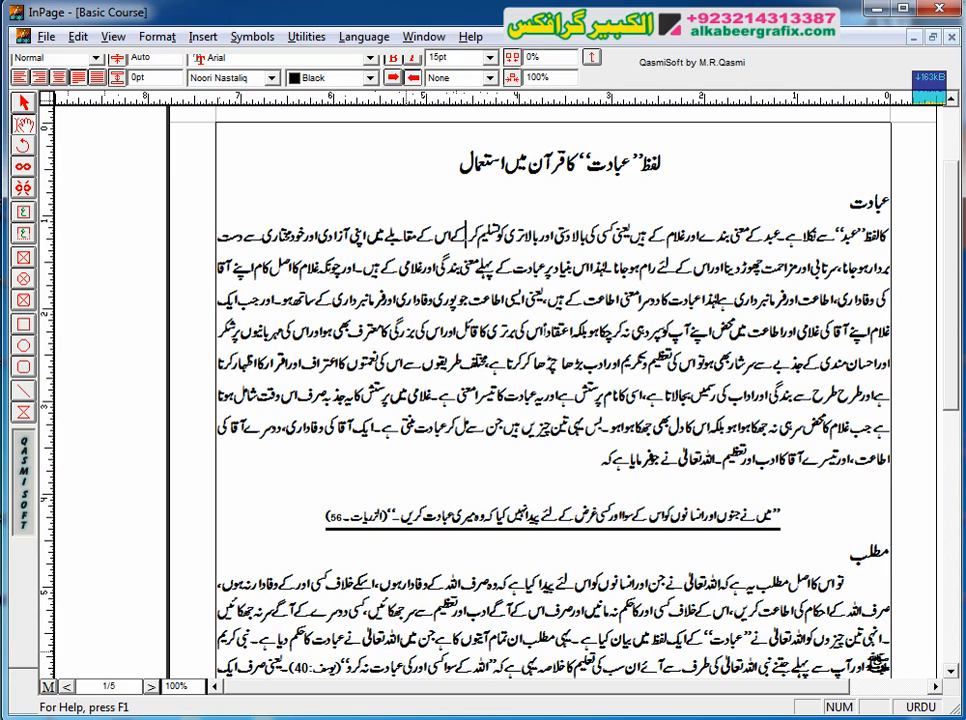
{"action": "key", "text": "Return"}
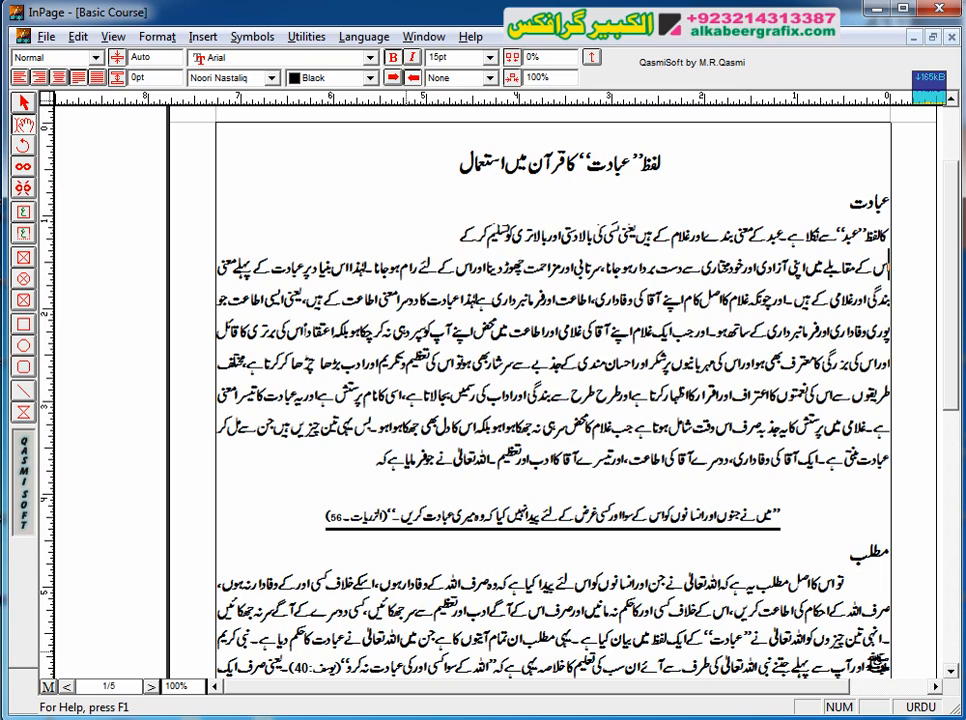
{"action": "triple_click", "coordinate": [374, 299]}
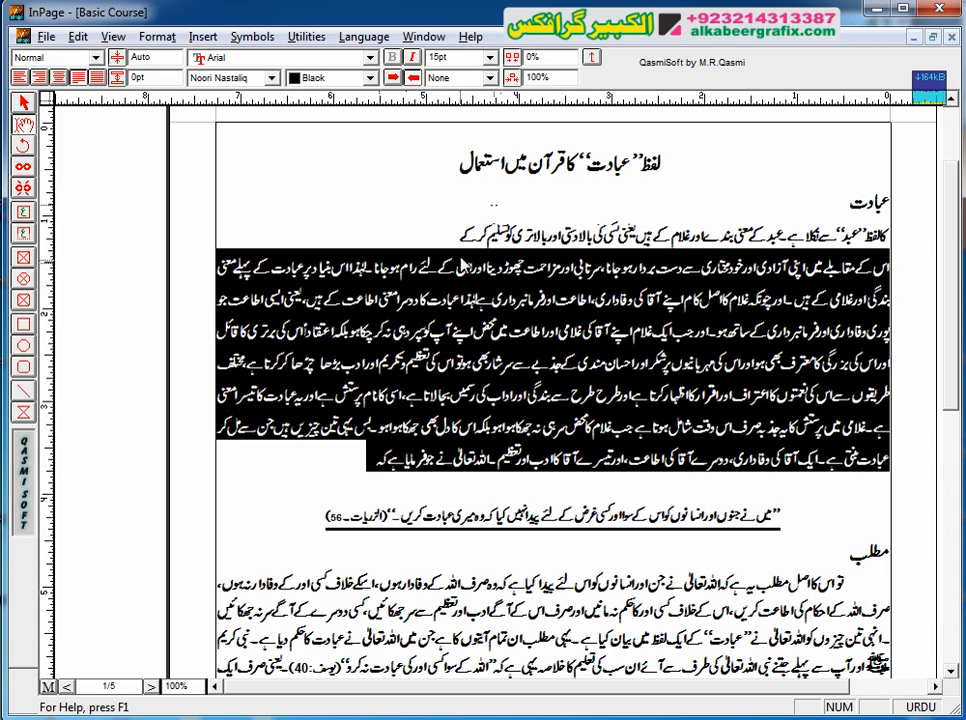
{"action": "left_click", "coordinate": [420, 223]}
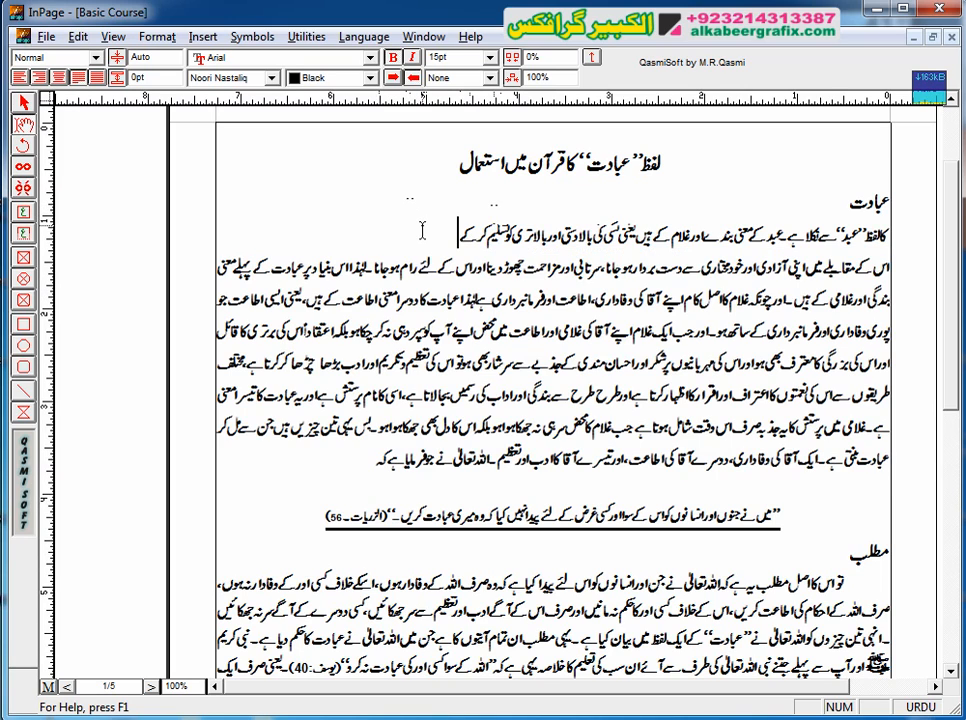
Step: Select both body paragraphs under the first heading "عبادت" and apply full justification to them
{"action": "key", "text": "Home"}
{"action": "key", "text": "shift+End"}
{"action": "key", "text": "shift+Down"}
{"action": "key", "text": "shift+Down"}
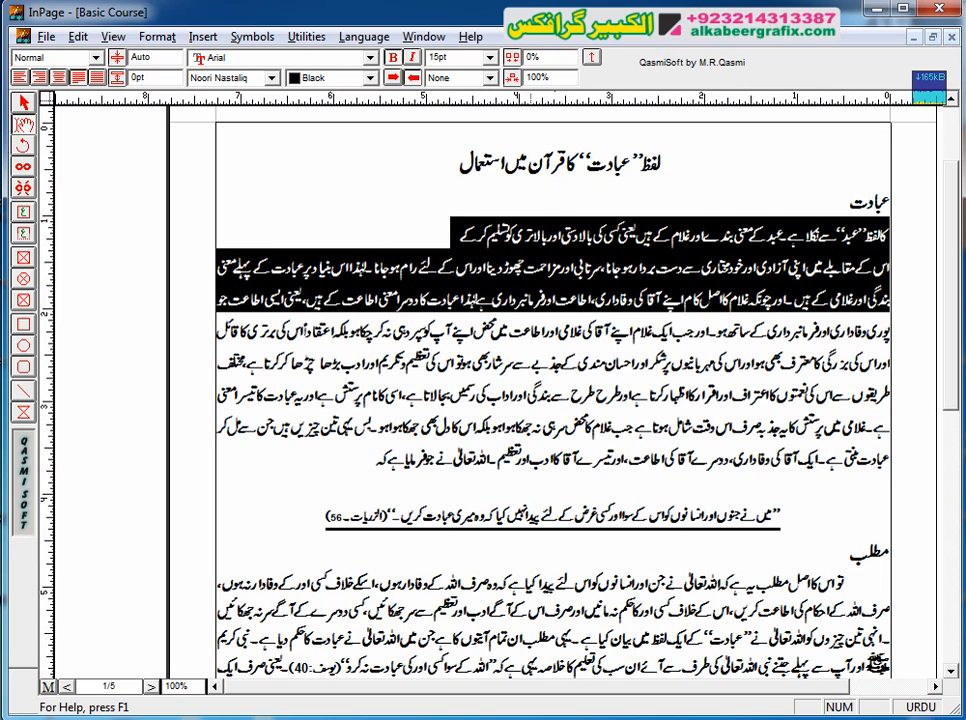
{"action": "key", "text": "shift+Down"}
{"action": "key", "text": "shift+Down"}
{"action": "key", "text": "shift+Down"}
{"action": "key", "text": "shift+Down"}
{"action": "key", "text": "shift+Down"}
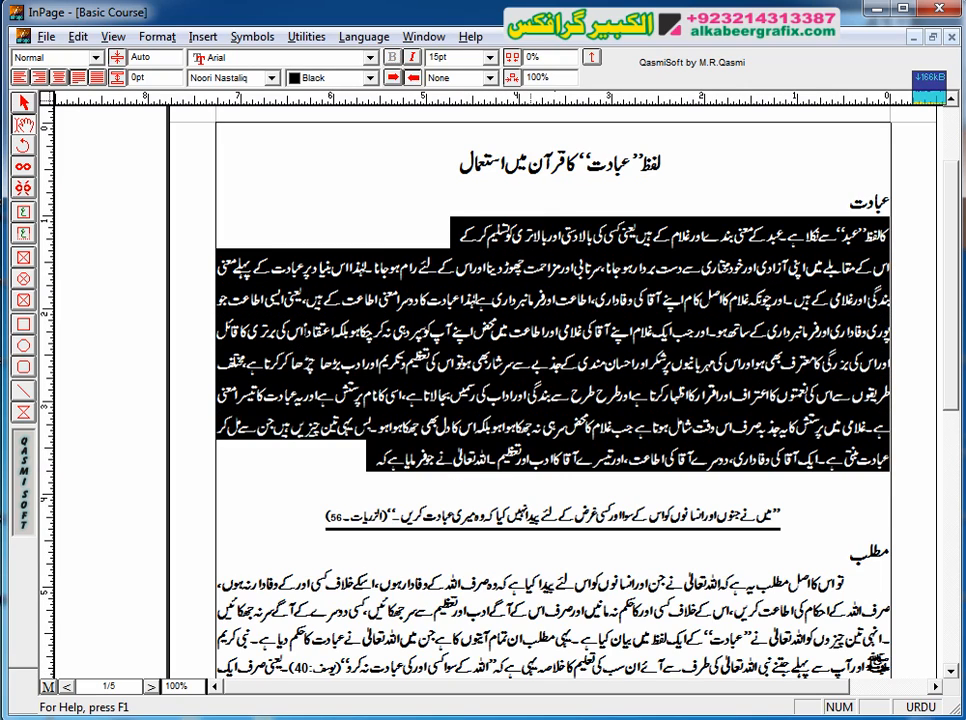
{"action": "left_click", "coordinate": [98, 80]}
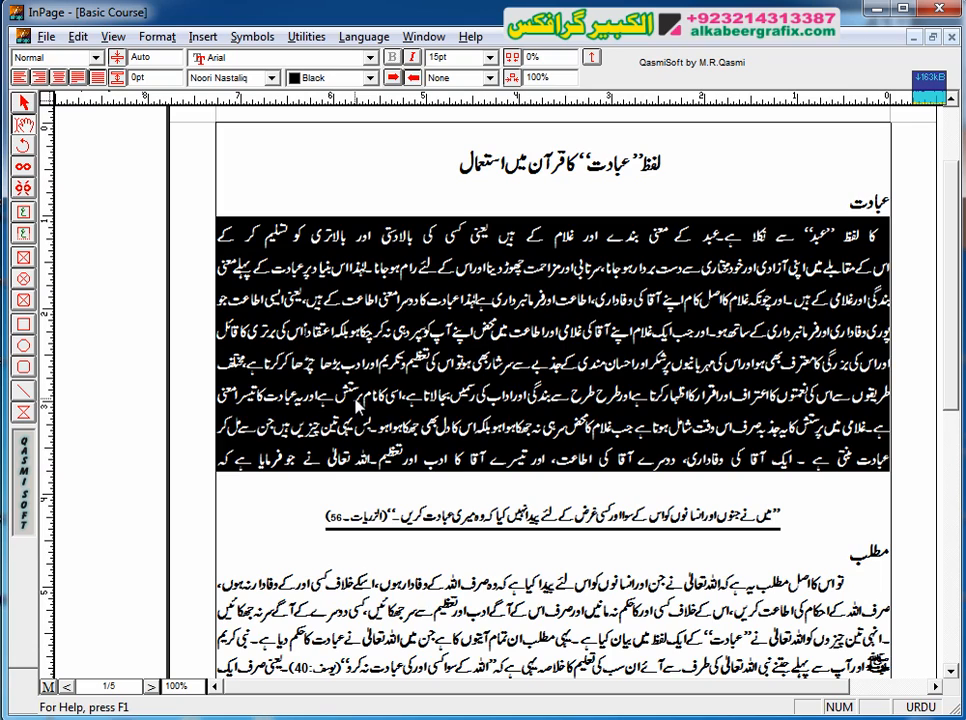
{"action": "left_click", "coordinate": [357, 403]}
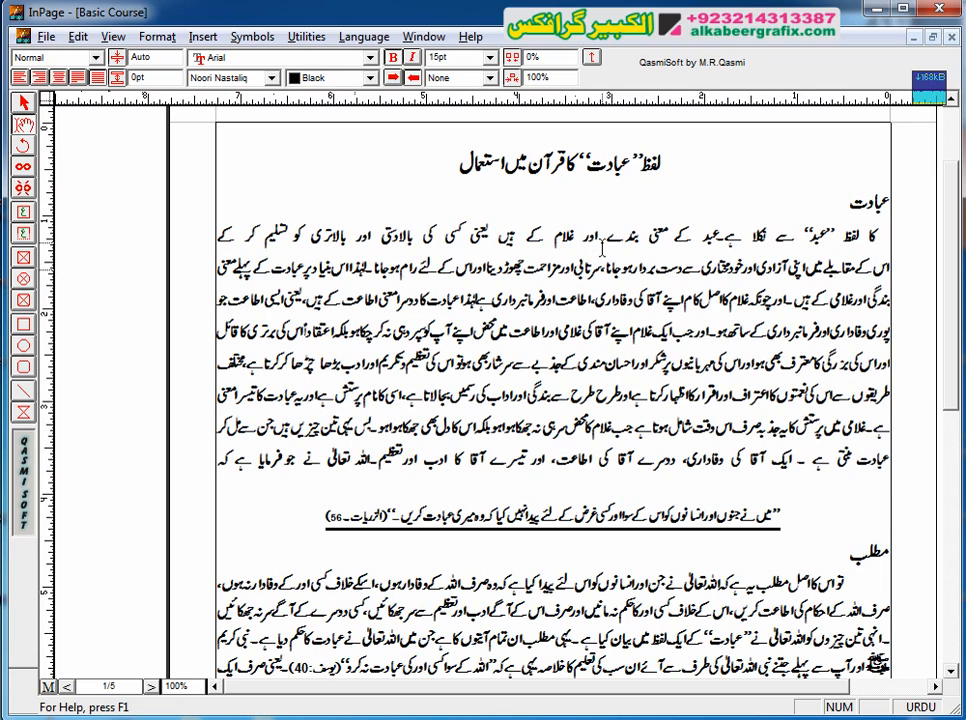
Step: Right-align the one-line paragraph under the heading "عبادت" and return it to full justification
{"action": "double_click", "coordinate": [321, 234]}
{"action": "left_click", "coordinate": [283, 236]}
{"action": "left_click", "coordinate": [38, 77]}
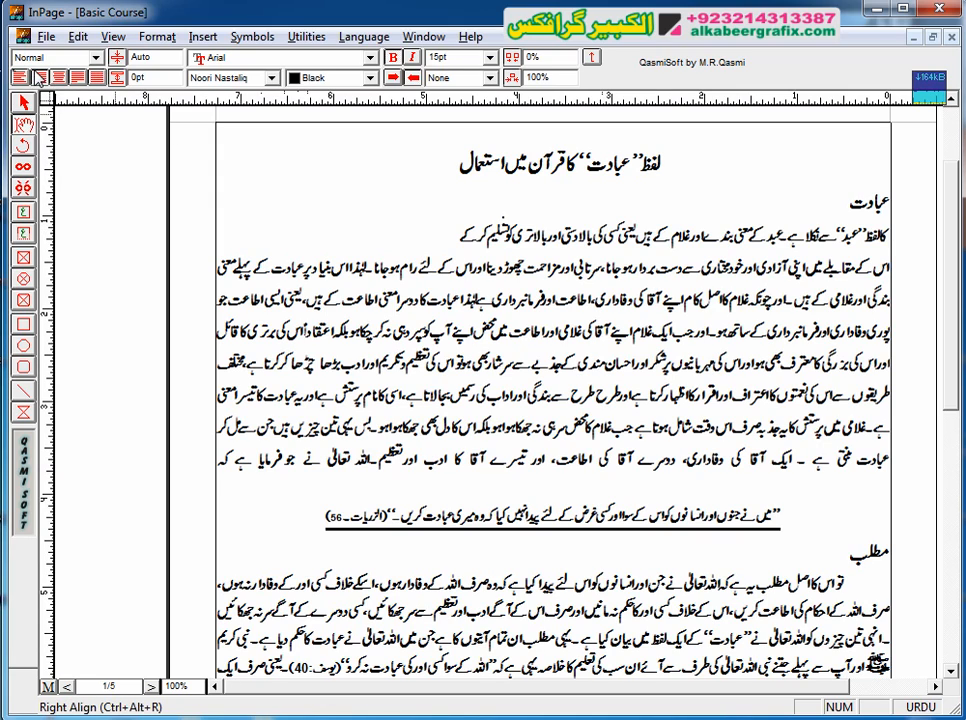
{"action": "left_click", "coordinate": [77, 76]}
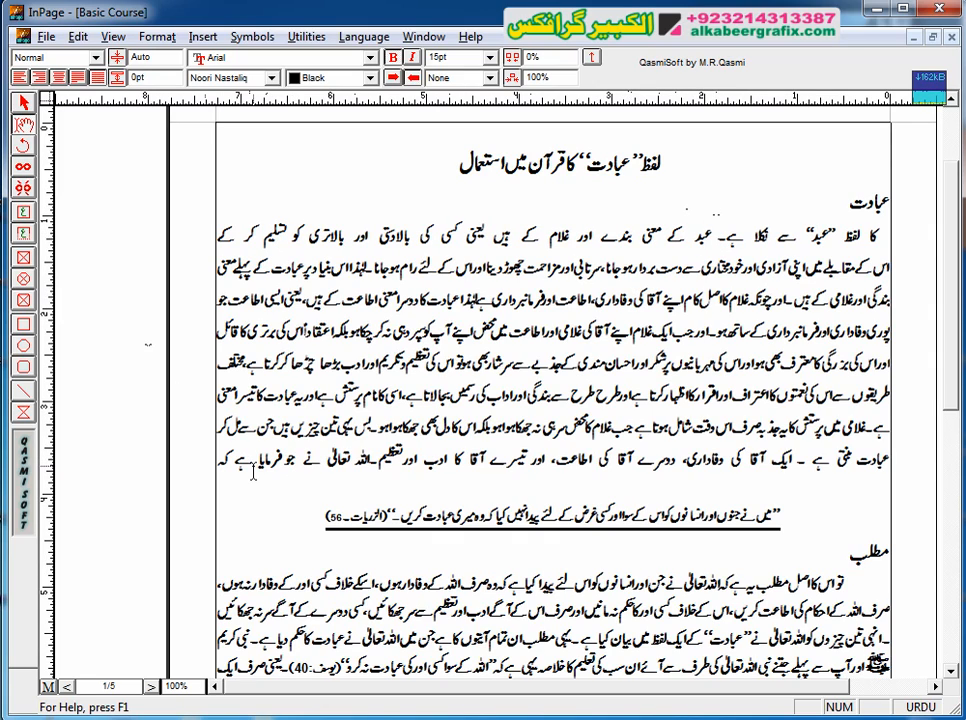
Step: Break the one-line paragraph before "بالاتری" to test its full justification, and remove the break
{"action": "left_click", "coordinate": [346, 226]}
{"action": "key", "text": "Return"}
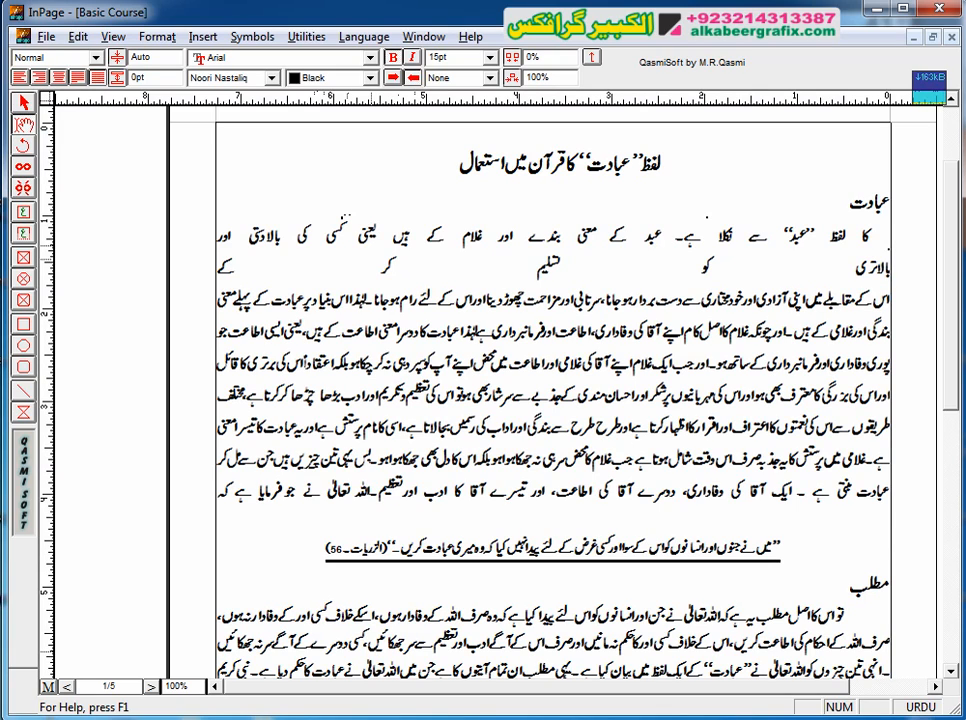
{"action": "key", "text": "BackSpace"}
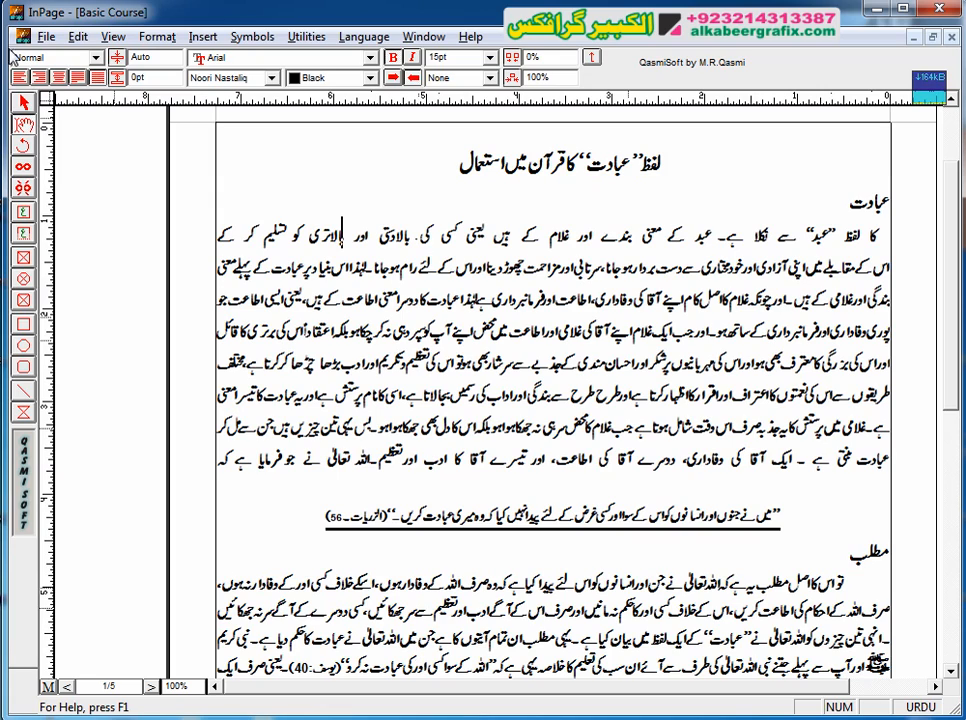
Step: Right-align the one-line paragraph and join it with the following paragraph by deleting the break at its end
{"action": "left_click", "coordinate": [42, 79]}
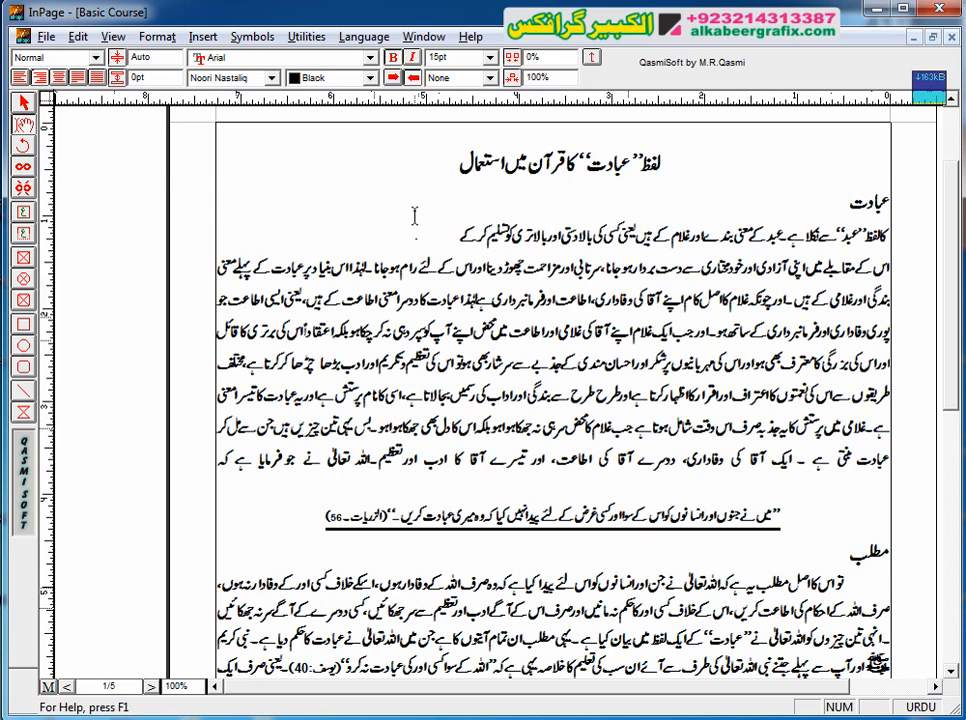
{"action": "left_click", "coordinate": [458, 234]}
{"action": "key", "text": "Delete"}
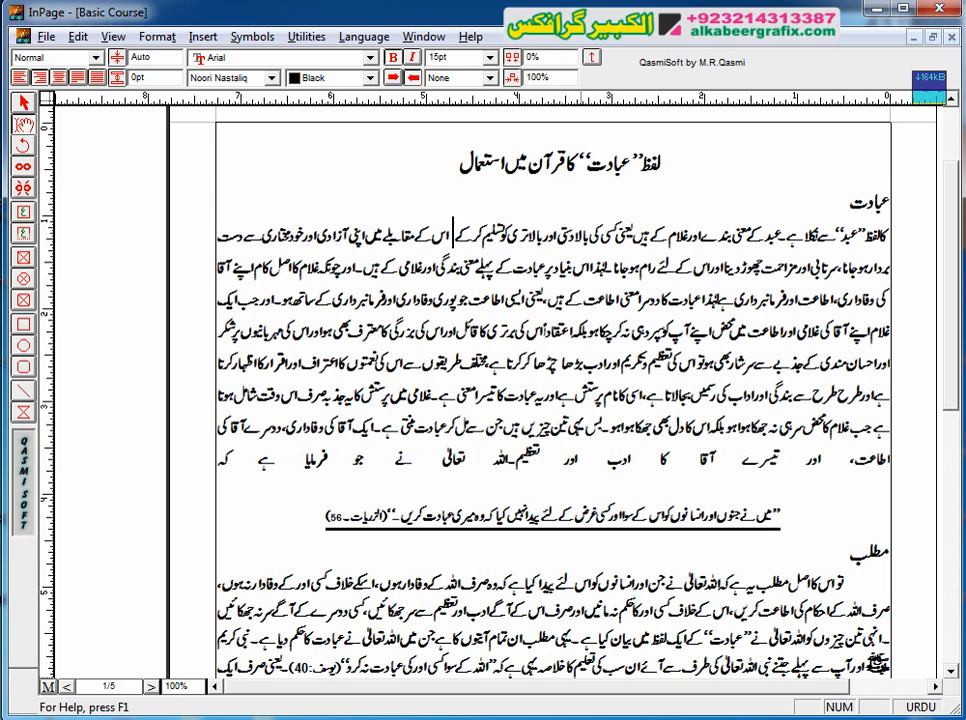
Step: Delete the extra space before "اس کے مقابلے", test a paragraph break before "میں", and remove that break
{"action": "key", "text": "Delete"}
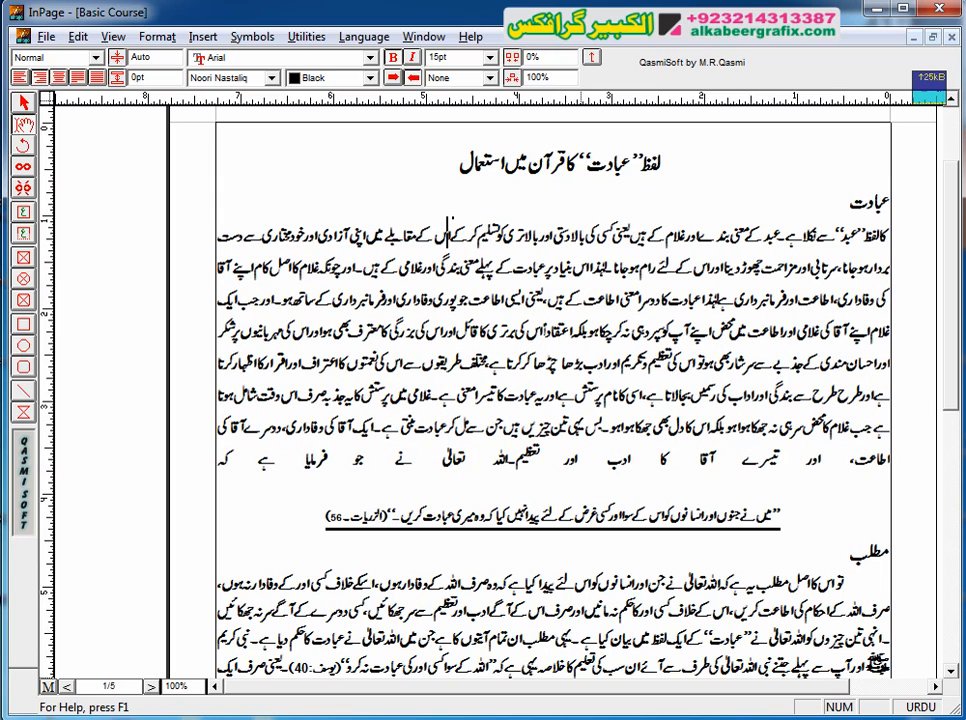
{"action": "key", "text": "Left"}
{"action": "key", "text": "Left"}
{"action": "key", "text": "Left"}
{"action": "key", "text": "Left"}
{"action": "key", "text": "Left"}
{"action": "key", "text": "Left"}
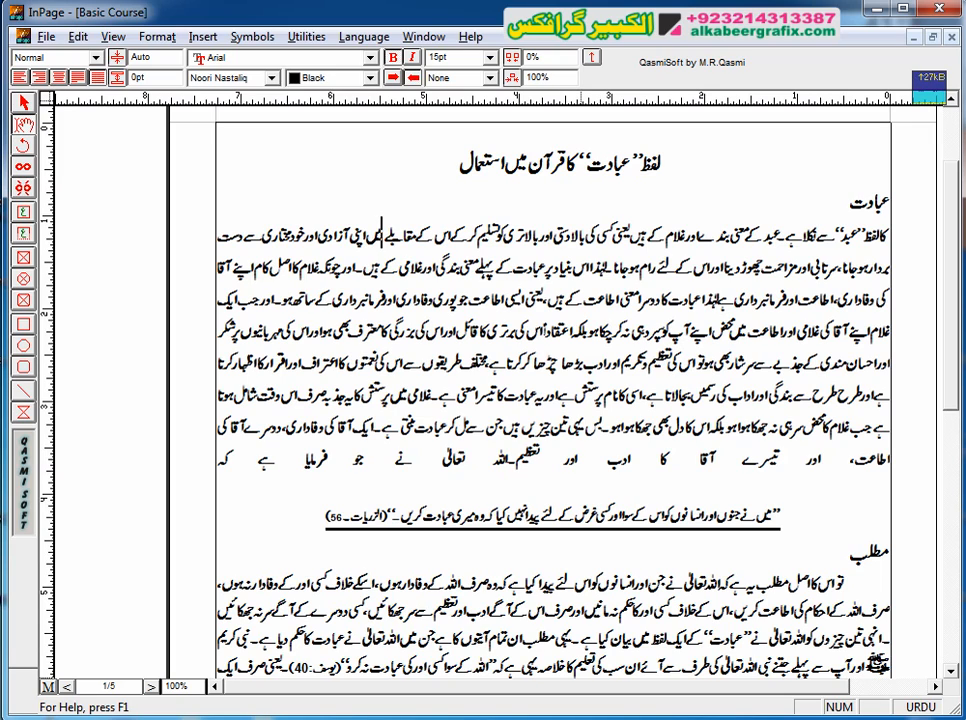
{"action": "key", "text": "Return"}
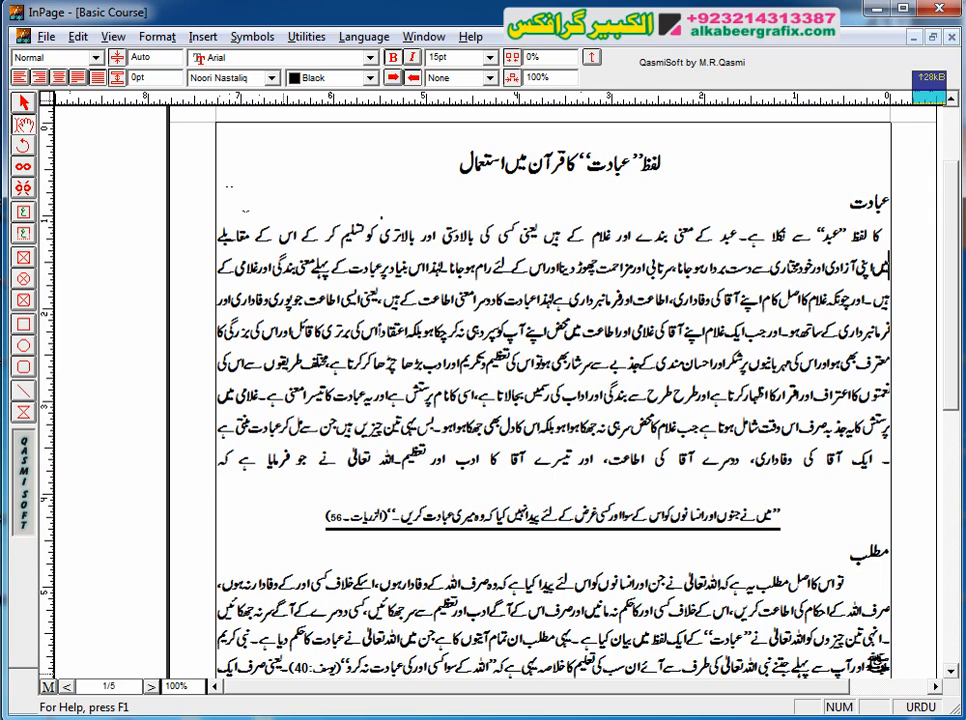
{"action": "key", "text": "BackSpace"}
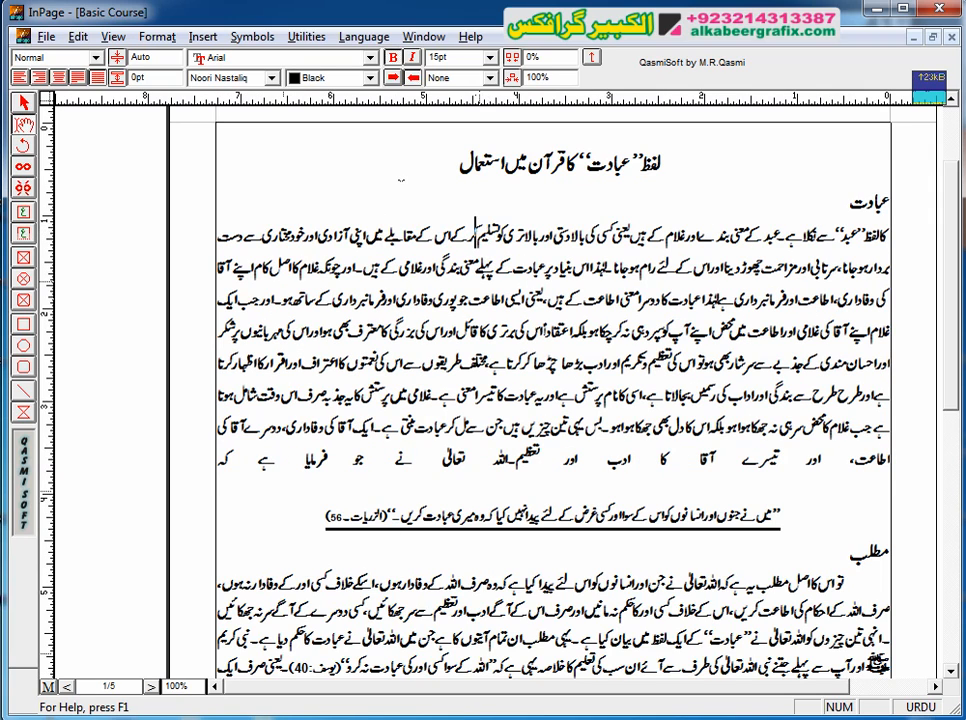
Step: Break the first body line after "تسلیم" and right-align the resulting one-line paragraph
{"action": "key", "text": "Return"}
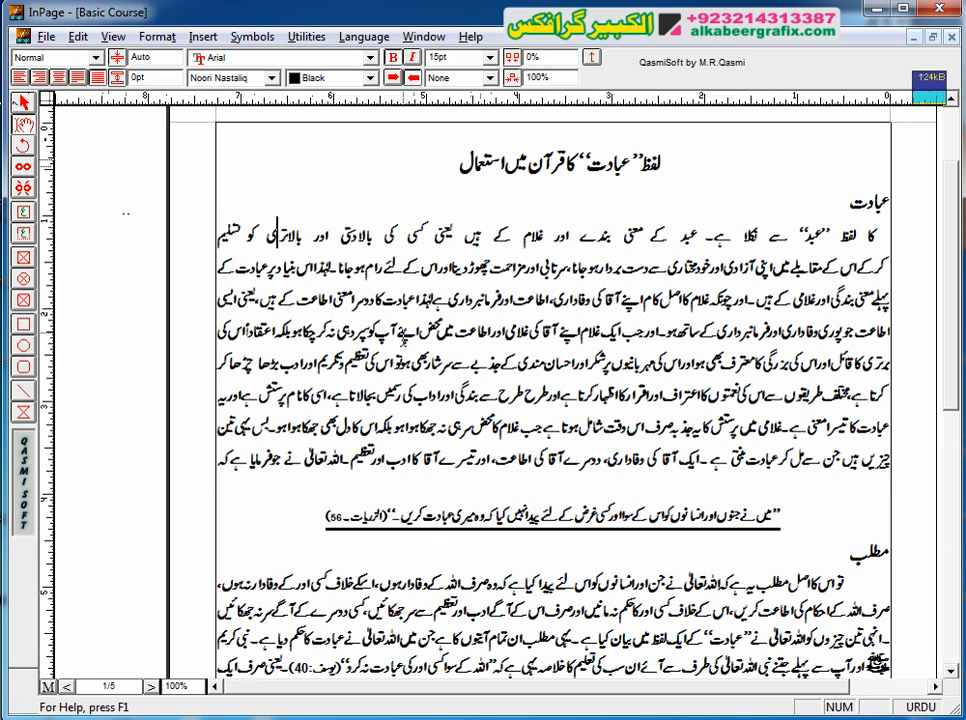
{"action": "left_click", "coordinate": [40, 78]}
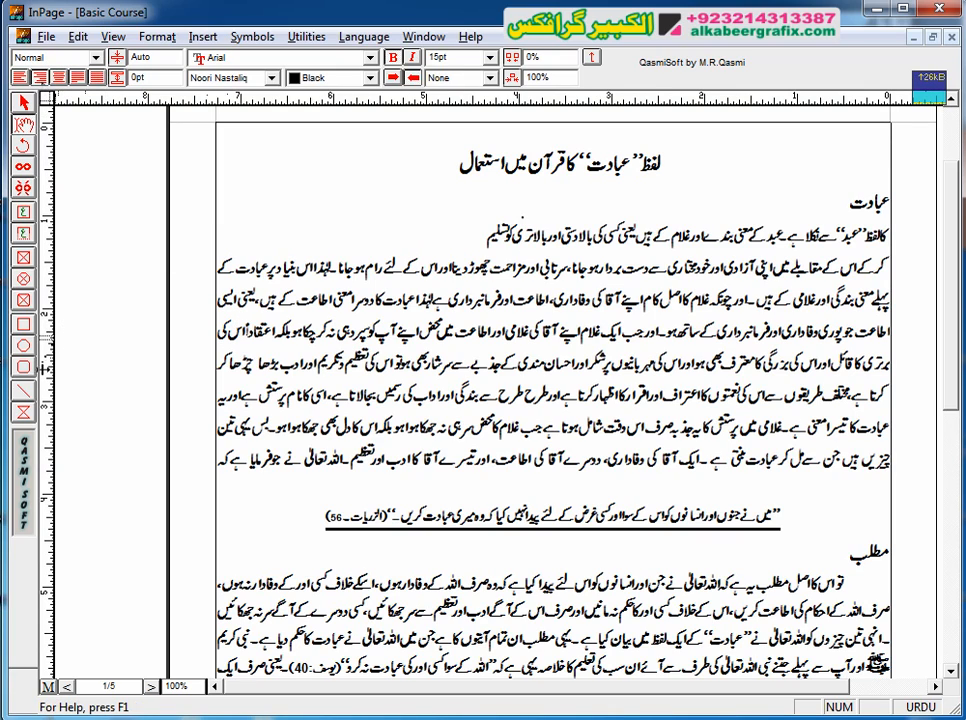
Step: Place a vertical guide at the end of the shortened first line as a reference, and remove it from the page
{"action": "left_click_drag", "start_coordinate": [44, 370], "coordinate": [481, 295]}
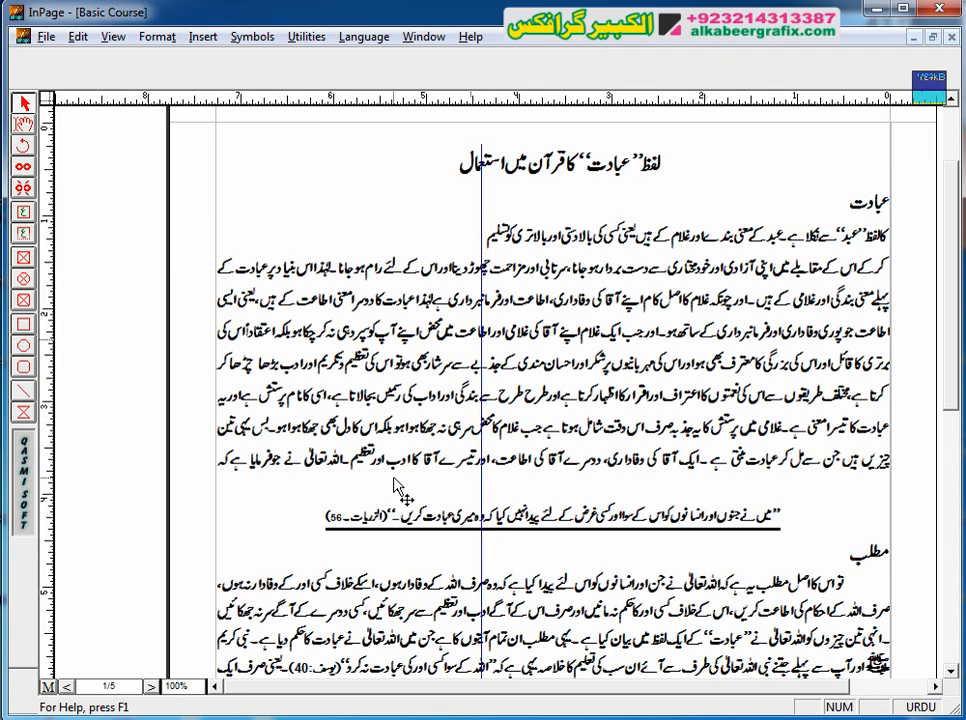
{"action": "left_click", "coordinate": [29, 125]}
{"action": "left_click", "coordinate": [418, 238]}
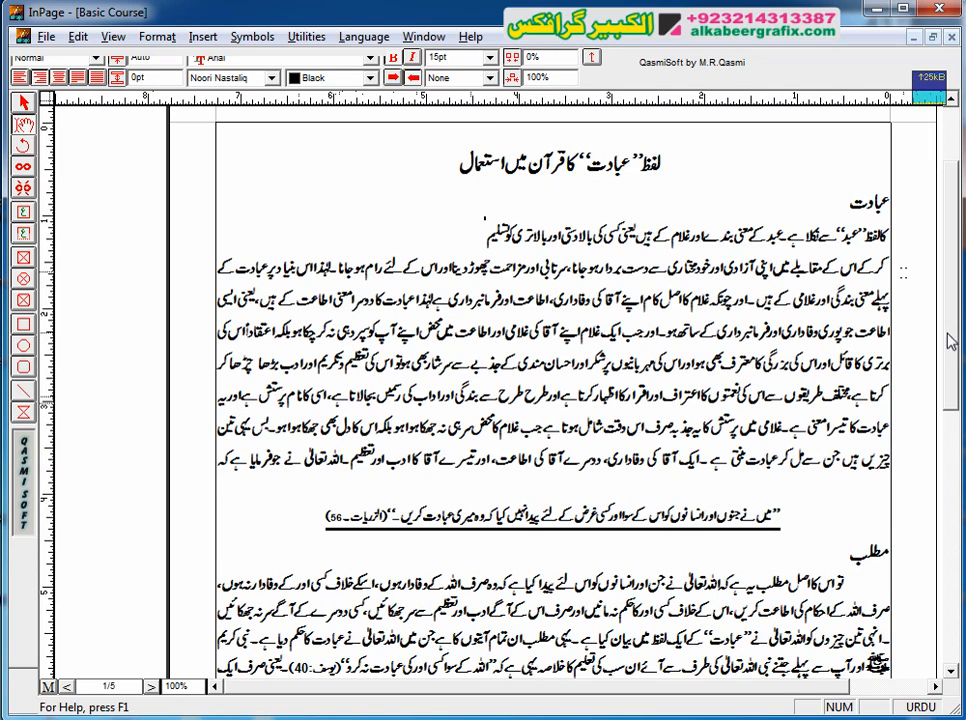
{"action": "scroll", "coordinate": [433, 243], "scroll_direction": "up", "scroll_amount": 3}
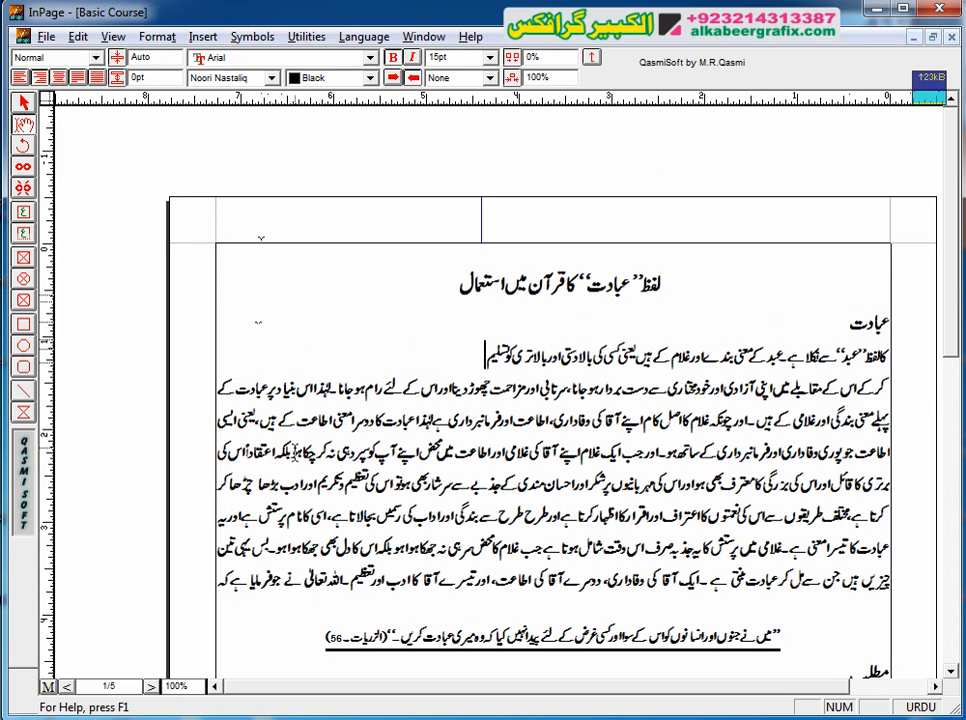
{"action": "left_click", "coordinate": [25, 103]}
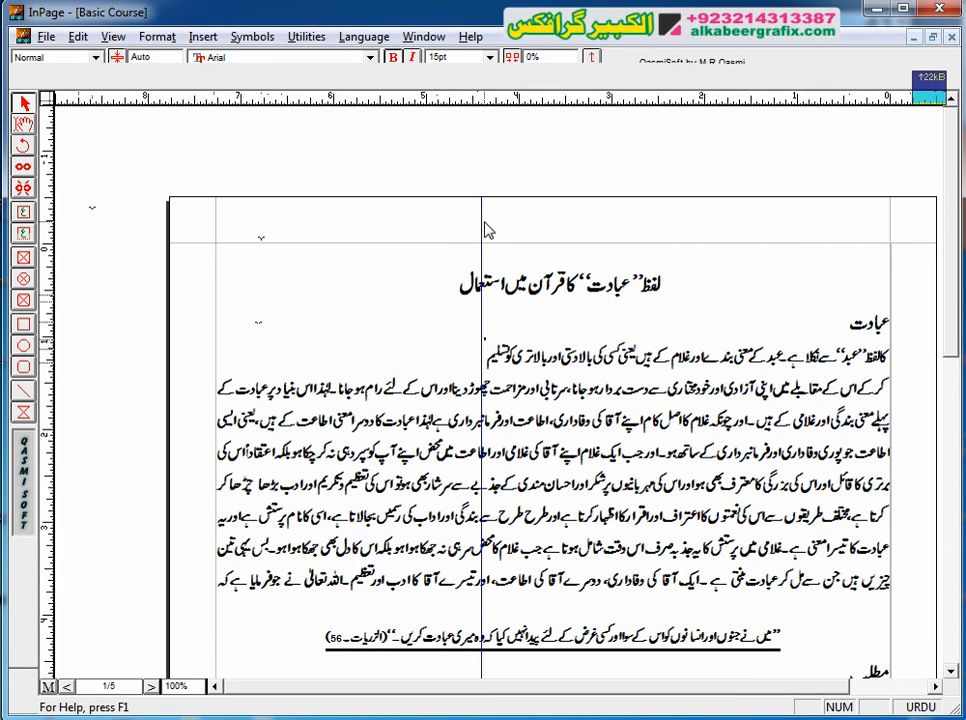
{"action": "left_click_drag", "start_coordinate": [481, 214], "coordinate": [46, 232]}
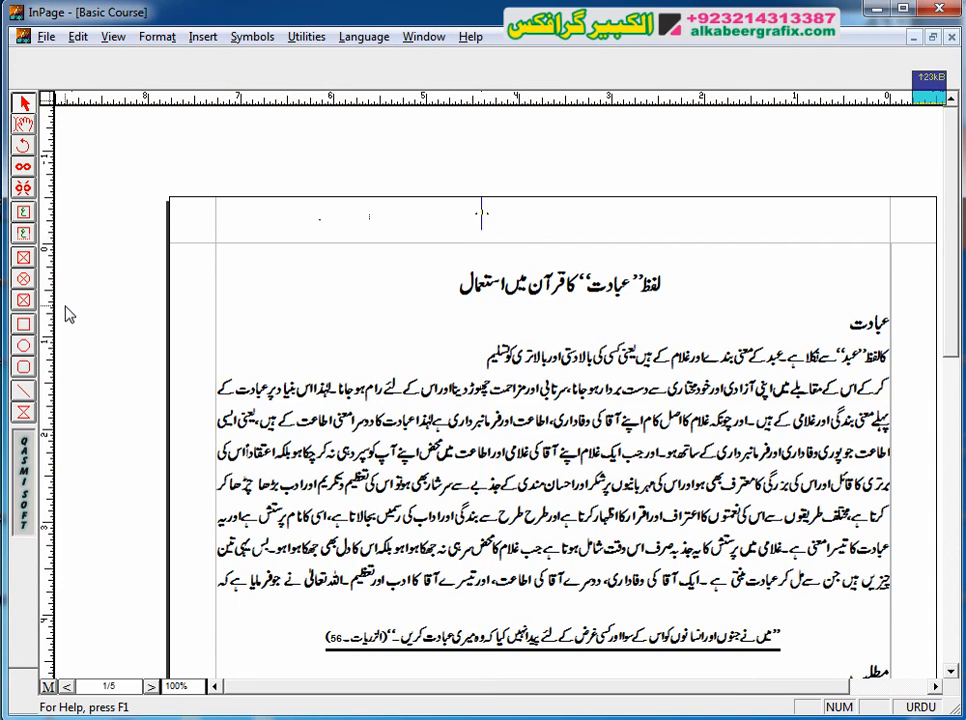
Step: Break the second body line after "مزاحمت" and right-align the paragraph that follows the break
{"action": "left_click", "coordinate": [17, 124]}
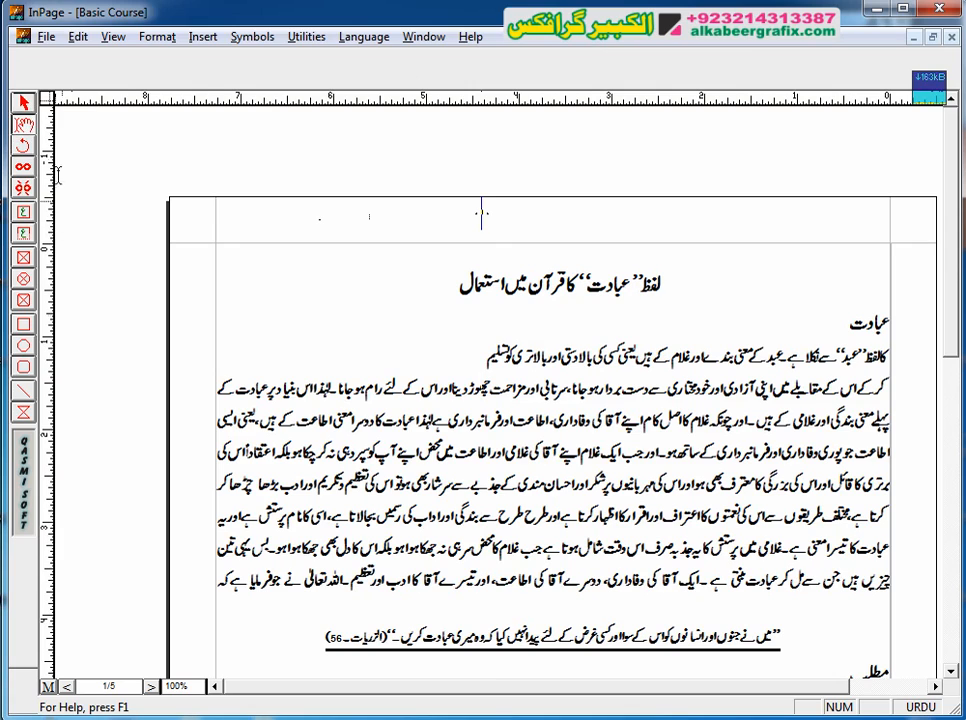
{"action": "left_click", "coordinate": [490, 392]}
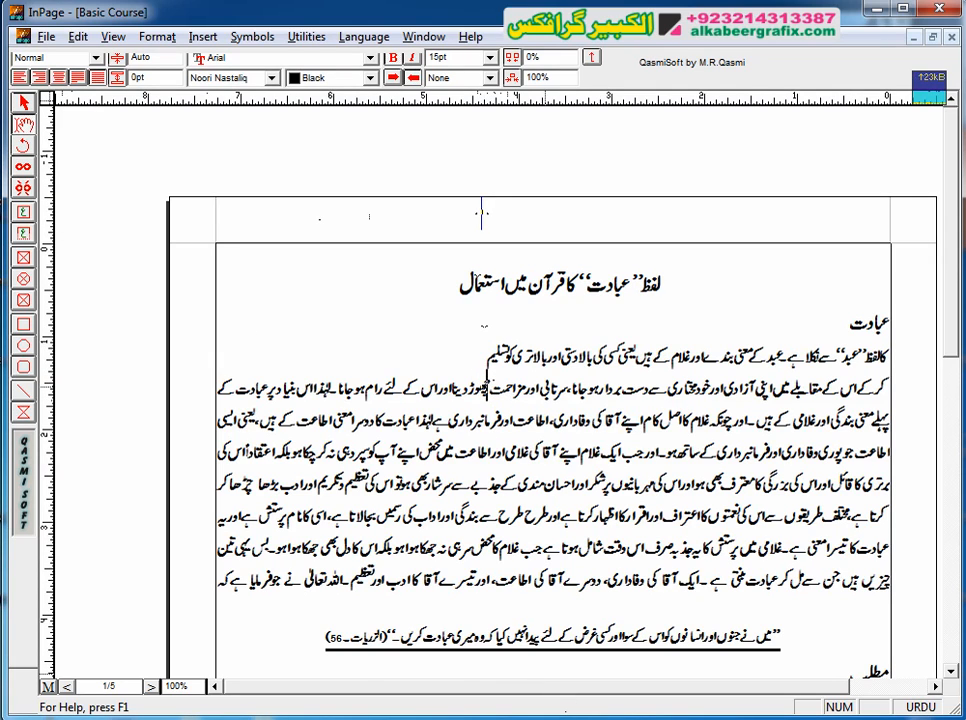
{"action": "key", "text": "Return"}
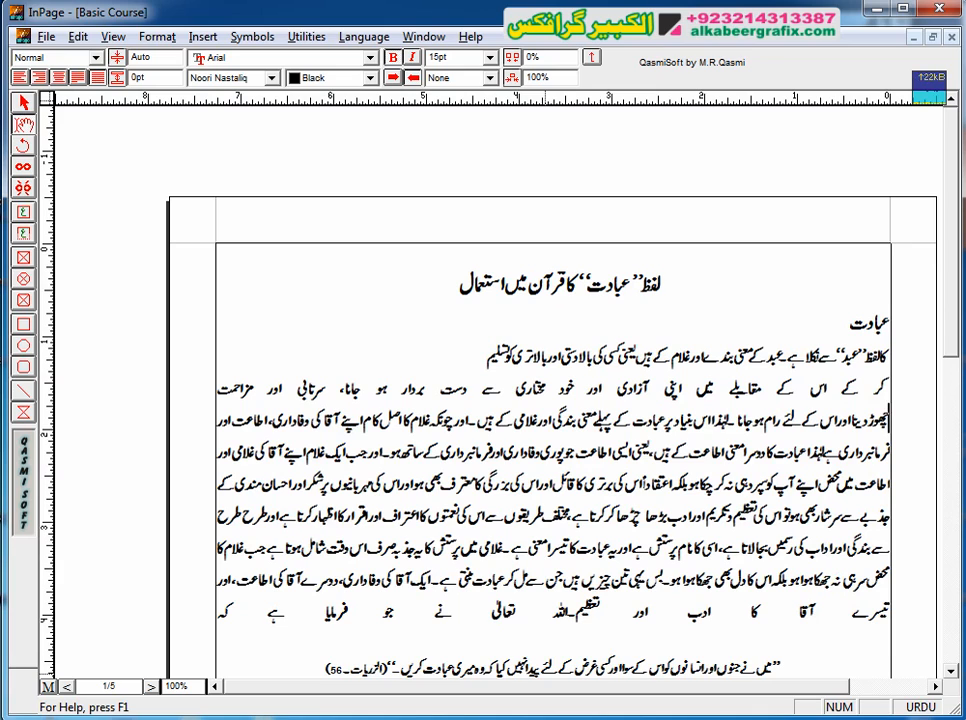
{"action": "left_click", "coordinate": [38, 76]}
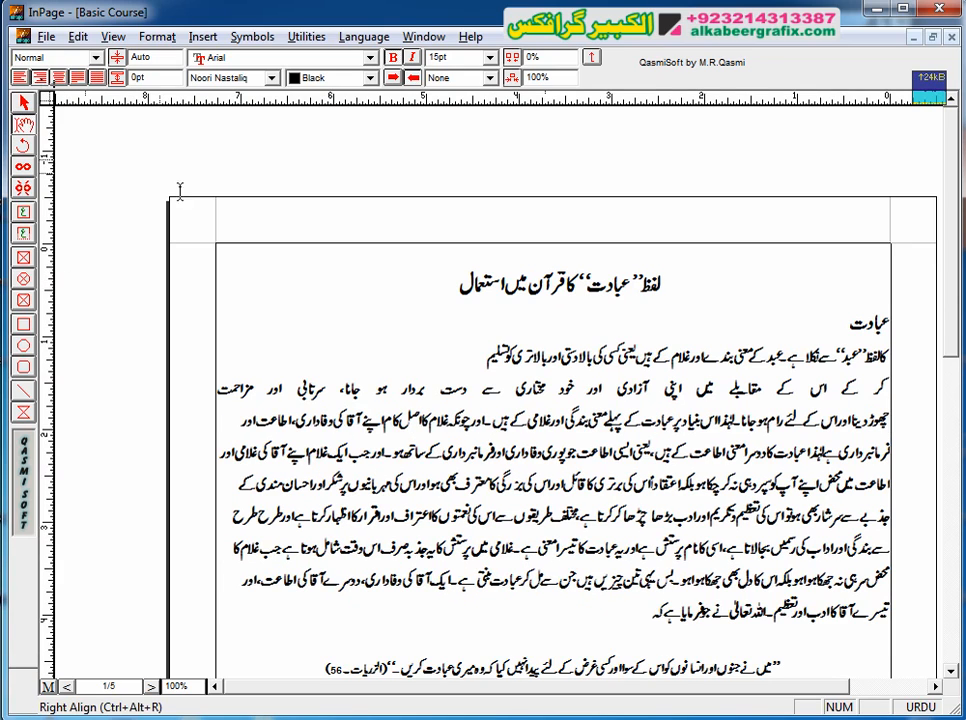
Step: Select all body paragraphs under the heading "عبادت" and right-align them
{"action": "triple_click", "coordinate": [480, 538]}
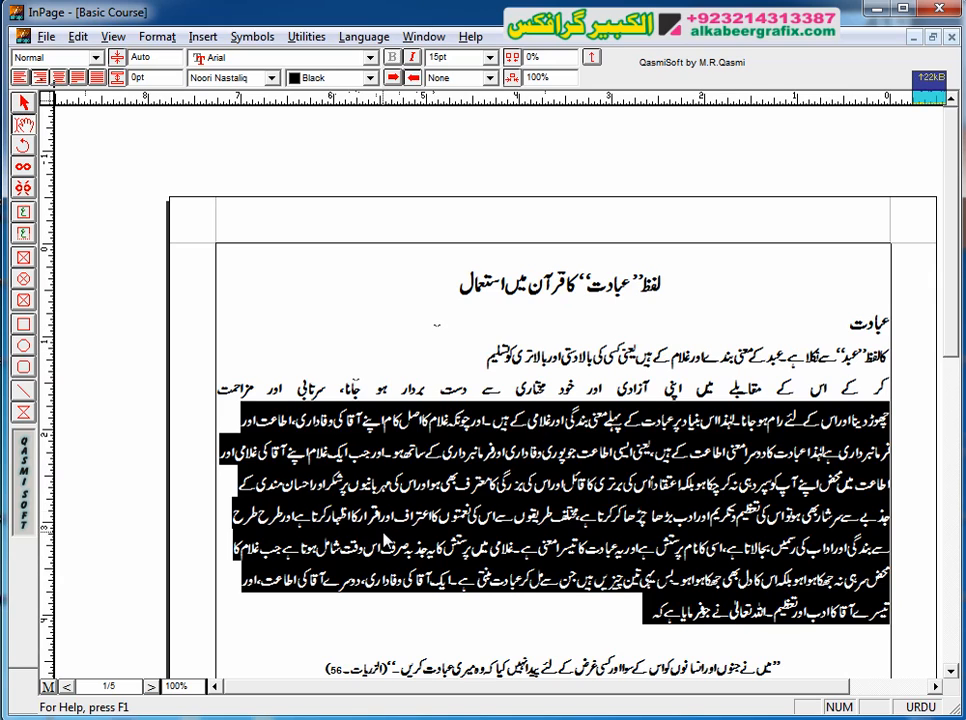
{"action": "left_click", "coordinate": [387, 449]}
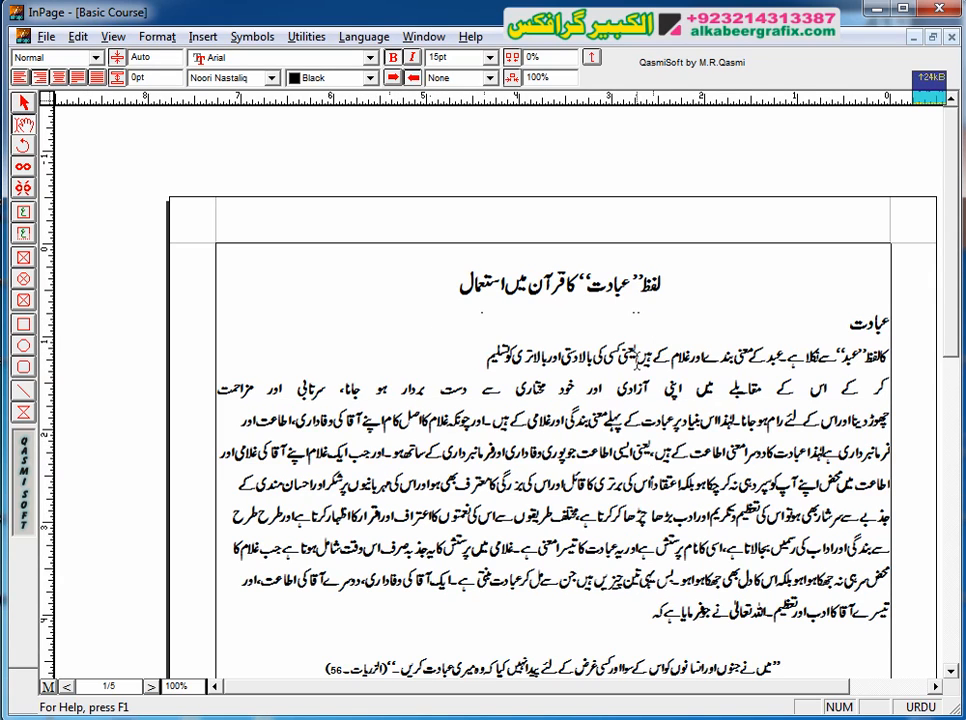
{"action": "triple_click", "coordinate": [635, 356]}
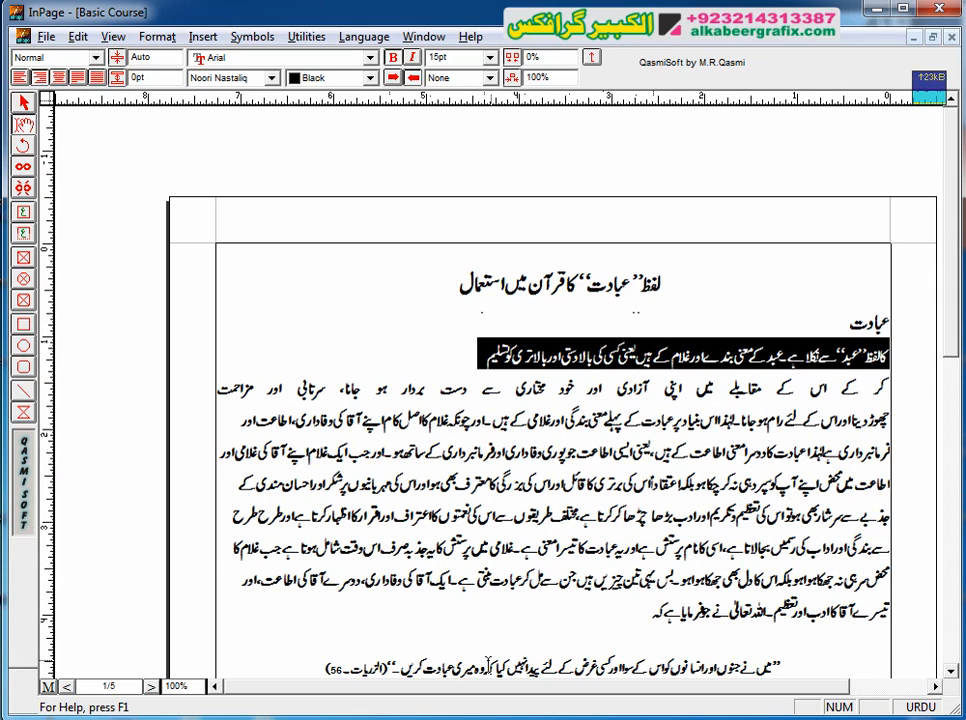
{"action": "left_click", "coordinate": [431, 613], "text": "shift"}
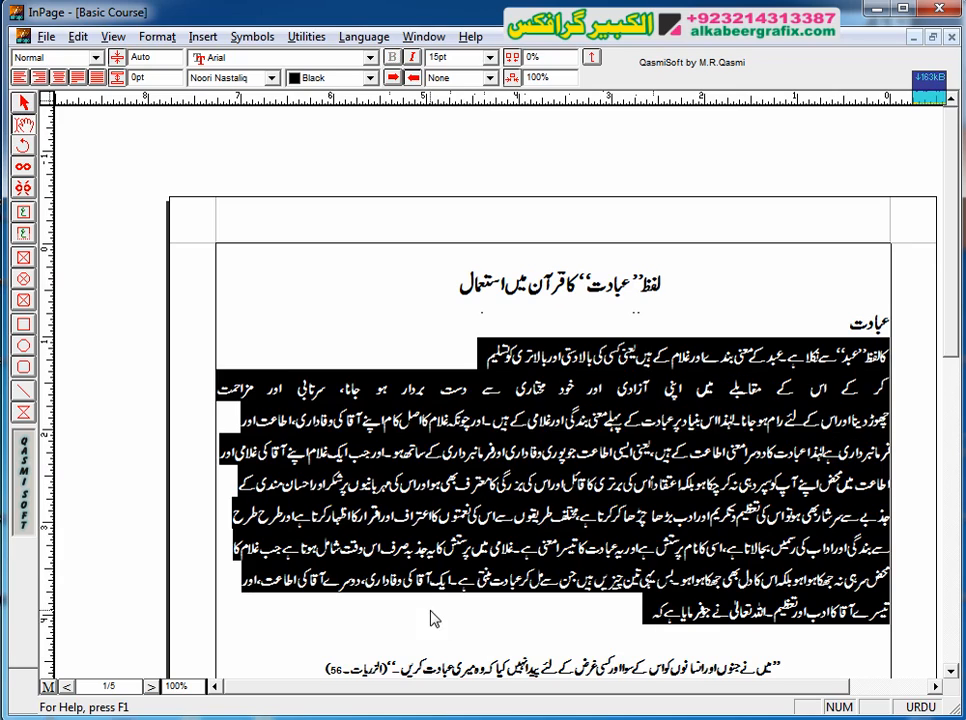
{"action": "left_click", "coordinate": [40, 80]}
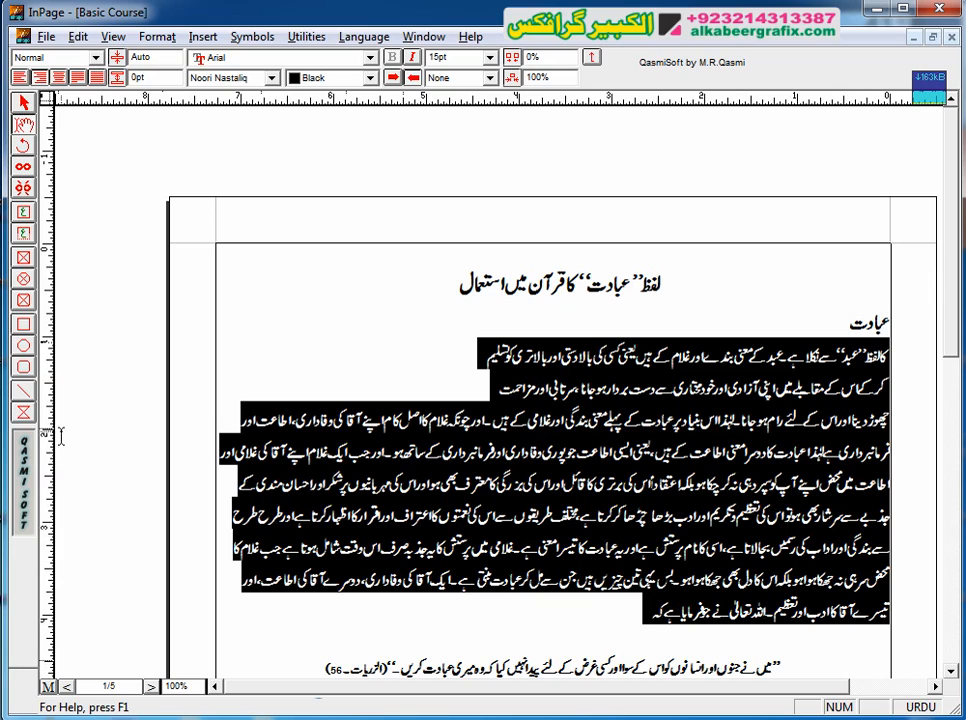
Step: Delete the full stop after "غلامی کے ہیں", and insert paragraph breaks there and after "دوسرا معنی"
{"action": "left_click", "coordinate": [342, 447]}
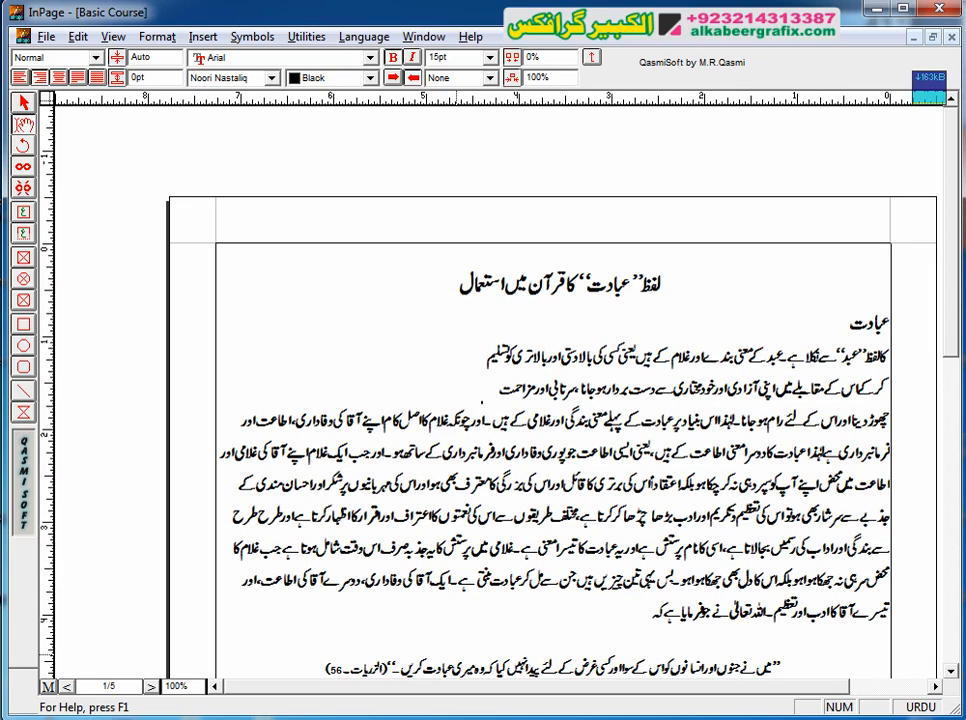
{"action": "key", "text": "Delete"}
{"action": "key", "text": "Delete"}
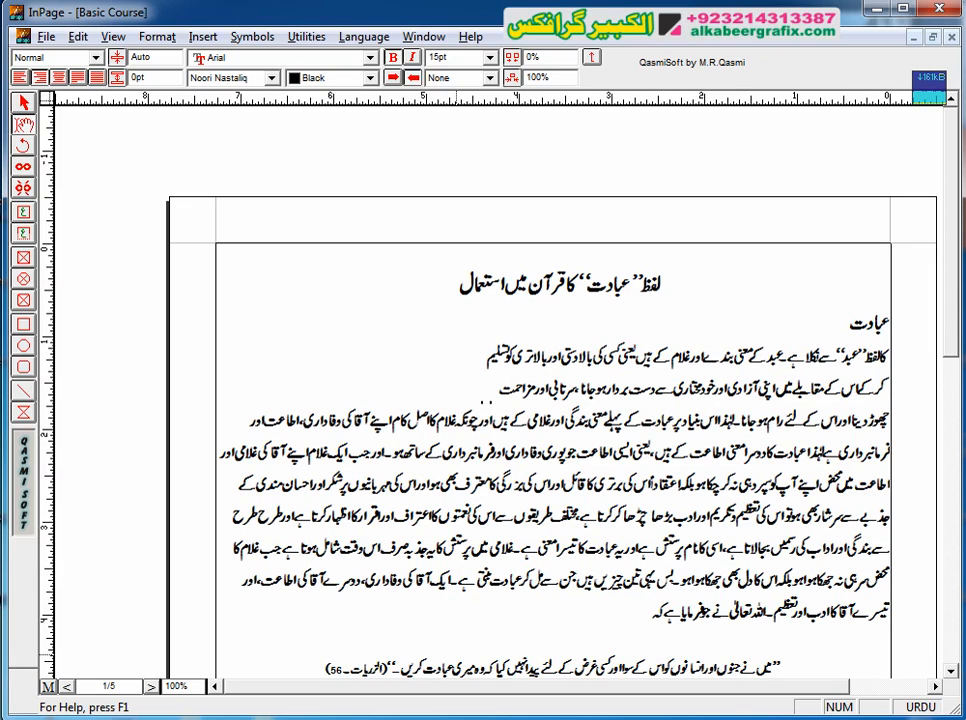
{"action": "key", "text": "Return"}
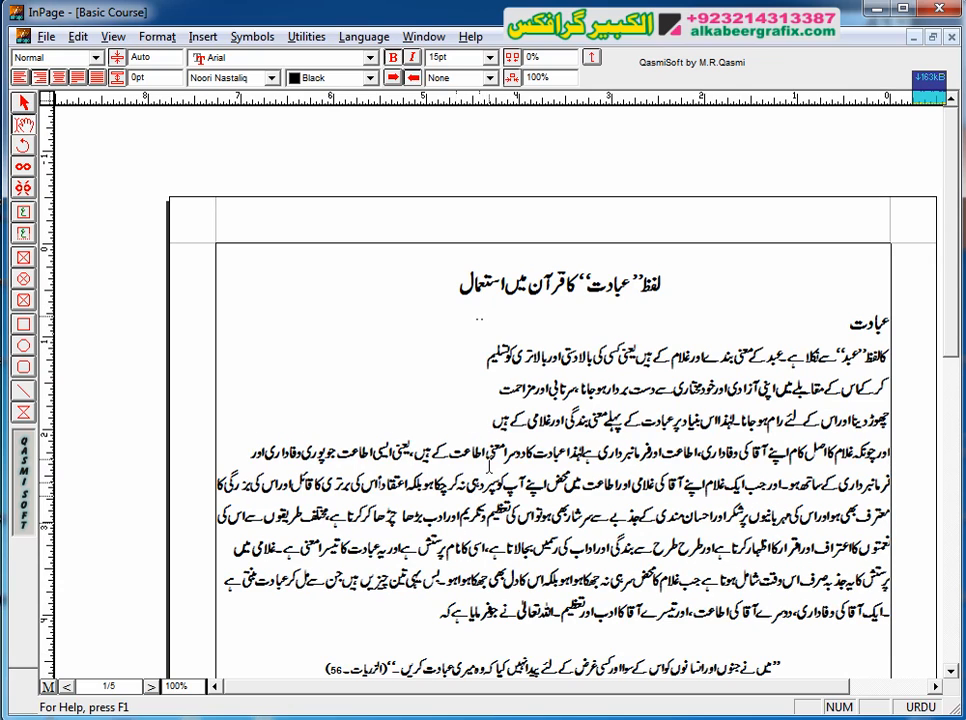
{"action": "left_click", "coordinate": [489, 466]}
{"action": "key", "text": "Return"}
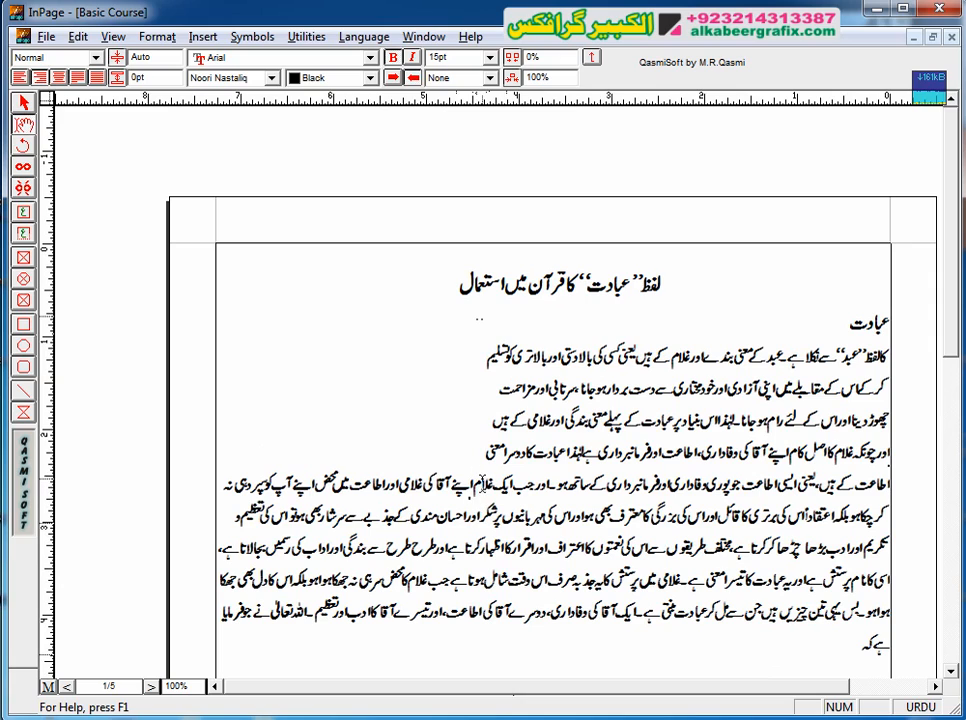
Step: Continue splitting the body text into short lines with breaks after "جب ایک غلام", "قائل", "سرشار بھی ہو" and "اعتراف اور"
{"action": "left_click", "coordinate": [478, 484]}
{"action": "type", "text": "اپنے آقا کی غلامی اور اطاعت میں محض اپنے آپ کو سپرد ہی نہ"}
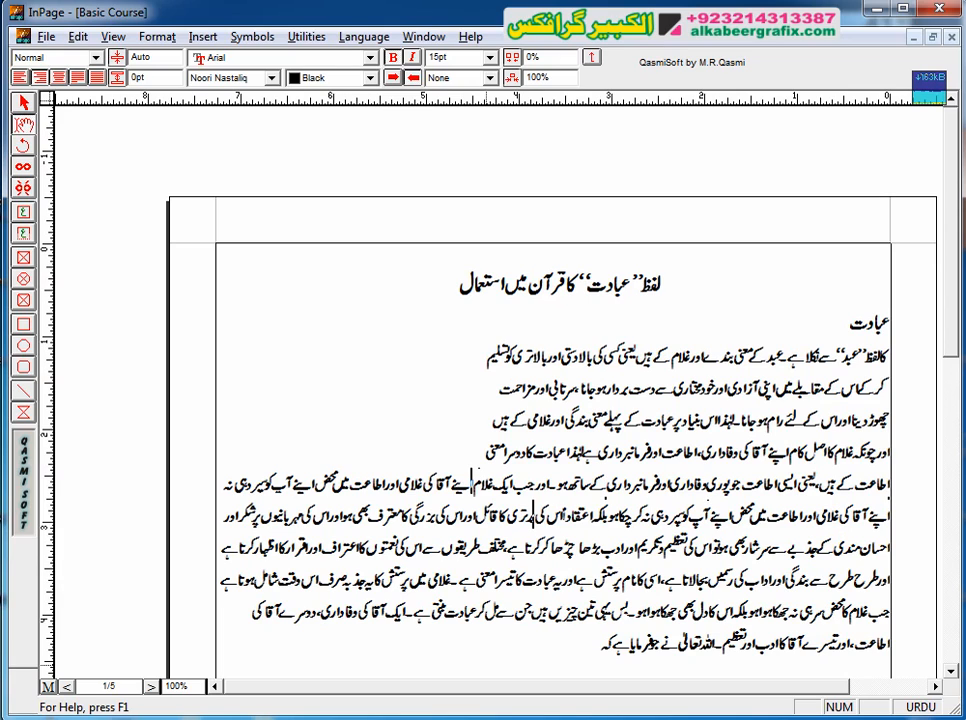
{"action": "left_click", "coordinate": [474, 515]}
{"action": "key", "text": "Return"}
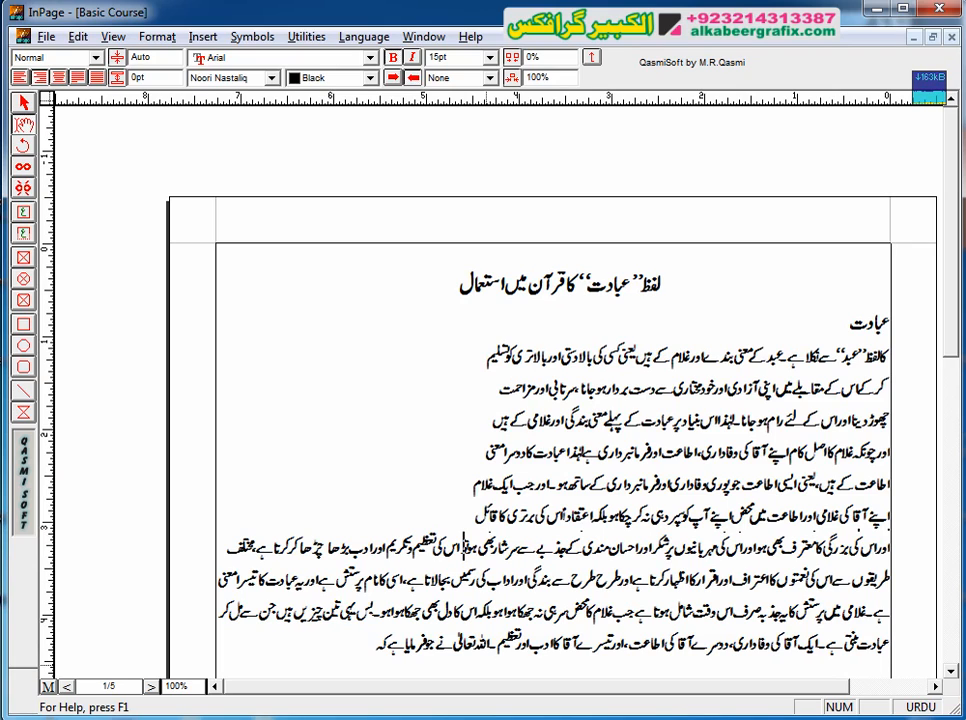
{"action": "left_click", "coordinate": [465, 547]}
{"action": "key", "text": "Return"}
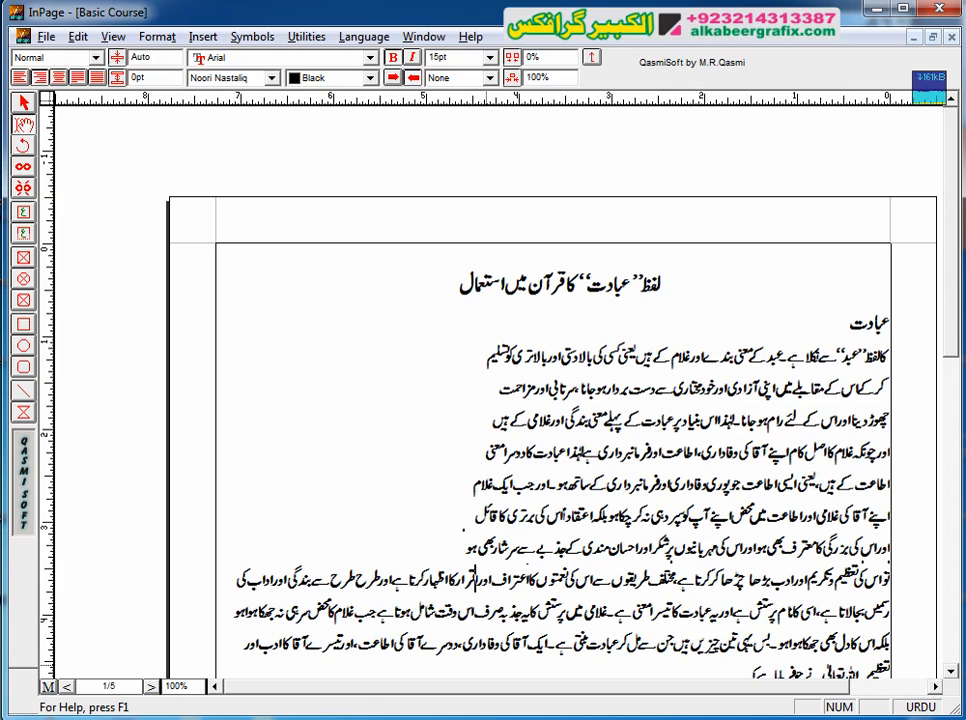
{"action": "left_click", "coordinate": [477, 578]}
{"action": "key", "text": "Return"}
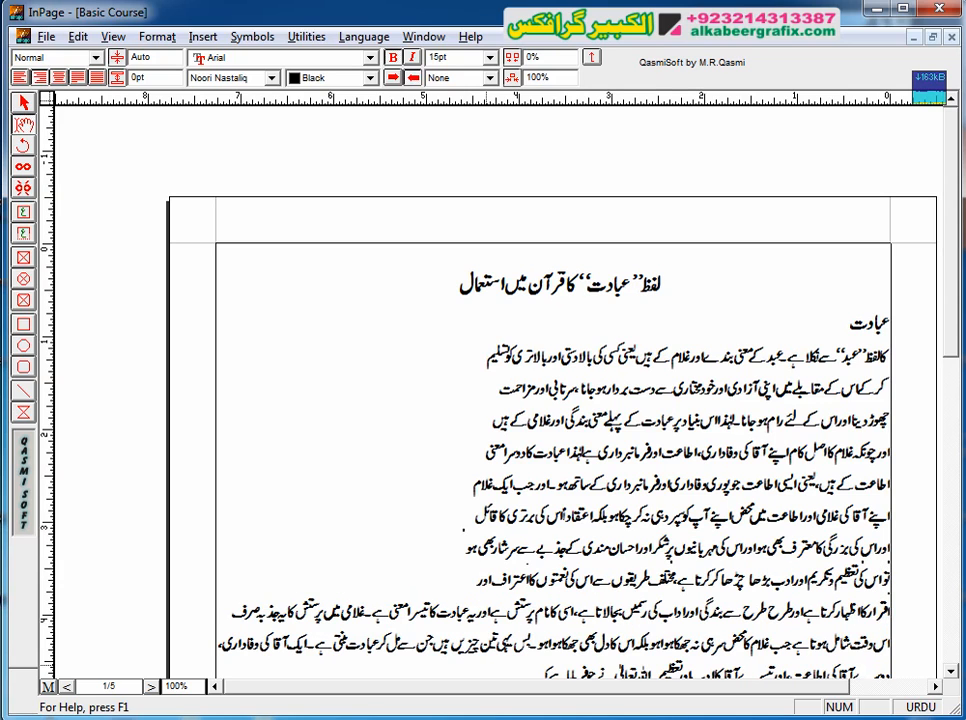
Step: Insert a paragraph break after "اسی کا نام پرستش ہے"
{"action": "key", "text": "Down"}
{"action": "key", "text": "Down"}
{"action": "key", "text": "Down"}
{"action": "key", "text": "Down"}
{"action": "key", "text": "Down"}
{"action": "key", "text": "Down"}
{"action": "key", "text": "Down"}
{"action": "key", "text": "Down"}
{"action": "key", "text": "Down"}
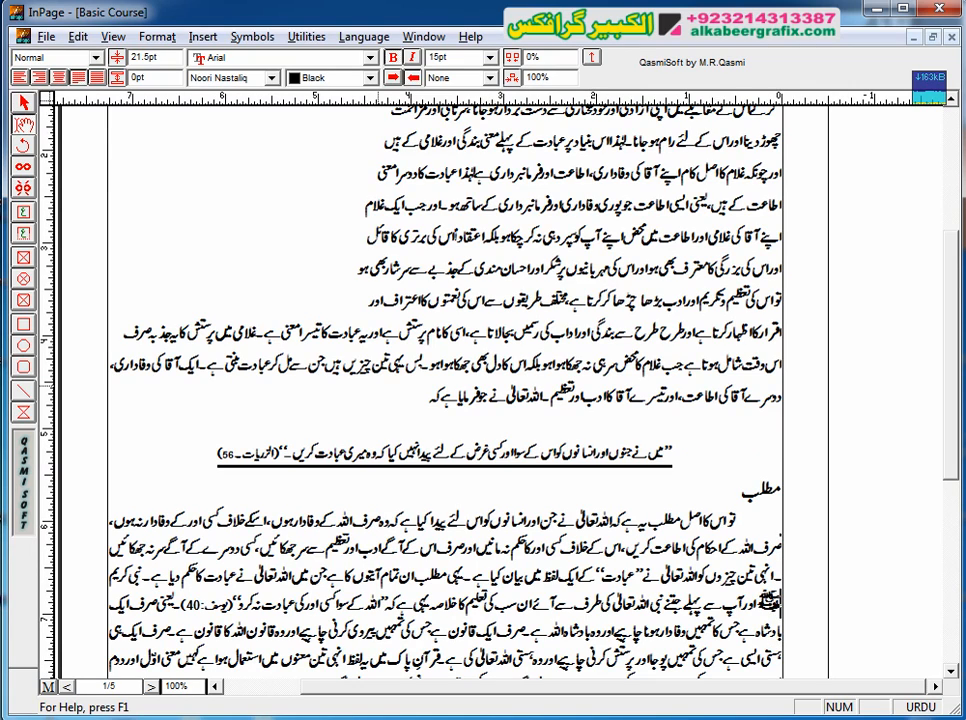
{"action": "key", "text": "Up"}
{"action": "key", "text": "Up"}
{"action": "key", "text": "Up"}
{"action": "key", "text": "Up"}
{"action": "key", "text": "Up"}
{"action": "key", "text": "Up"}
{"action": "key", "text": "Up"}
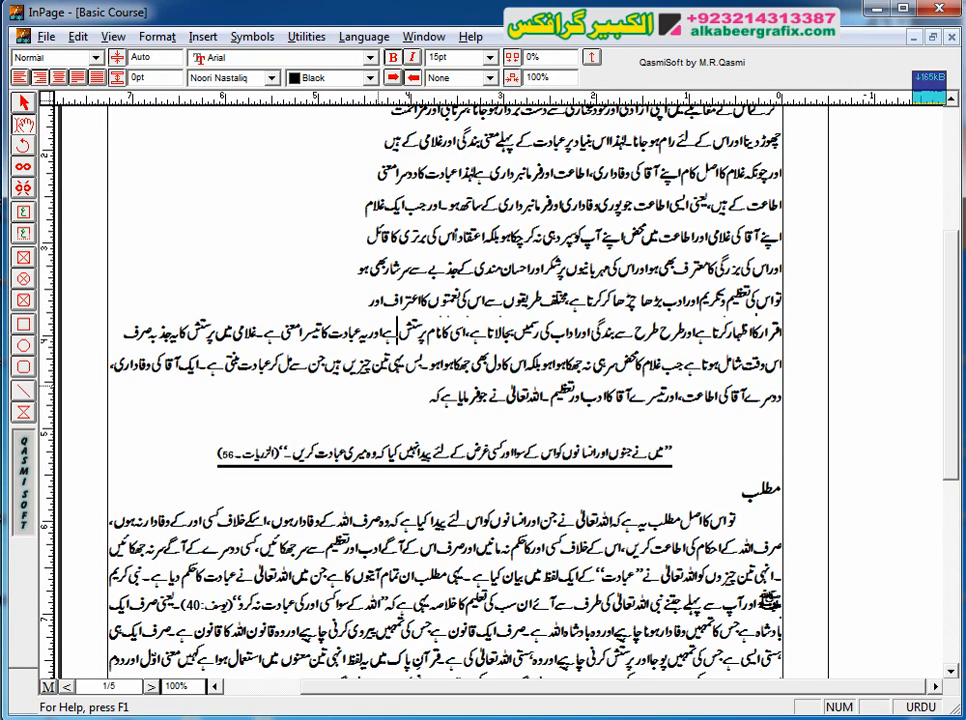
{"action": "key", "text": "Return"}
Step: Split the rest of the body text with paragraph breaks after "جب غلام کا", "جن سے مل کر عبادت" and "ادب اور تعظیم۔"
{"action": "key", "text": "ctrl+Left"}
{"action": "key", "text": "ctrl+Left"}
{"action": "key", "text": "ctrl+Left"}
{"action": "key", "text": "ctrl+Left"}
{"action": "key", "text": "ctrl+Left"}
{"action": "key", "text": "ctrl+Left"}
{"action": "key", "text": "ctrl+Left"}
{"action": "key", "text": "ctrl+Left"}
{"action": "key", "text": "ctrl+Left"}
{"action": "key", "text": "ctrl+Left"}
{"action": "key", "text": "ctrl+Left"}
{"action": "key", "text": "ctrl+Left"}
{"action": "key", "text": "ctrl+Left"}
{"action": "key", "text": "ctrl+Left"}
{"action": "key", "text": "ctrl+Left"}
{"action": "key", "text": "ctrl+Left"}
{"action": "key", "text": "ctrl+Left"}
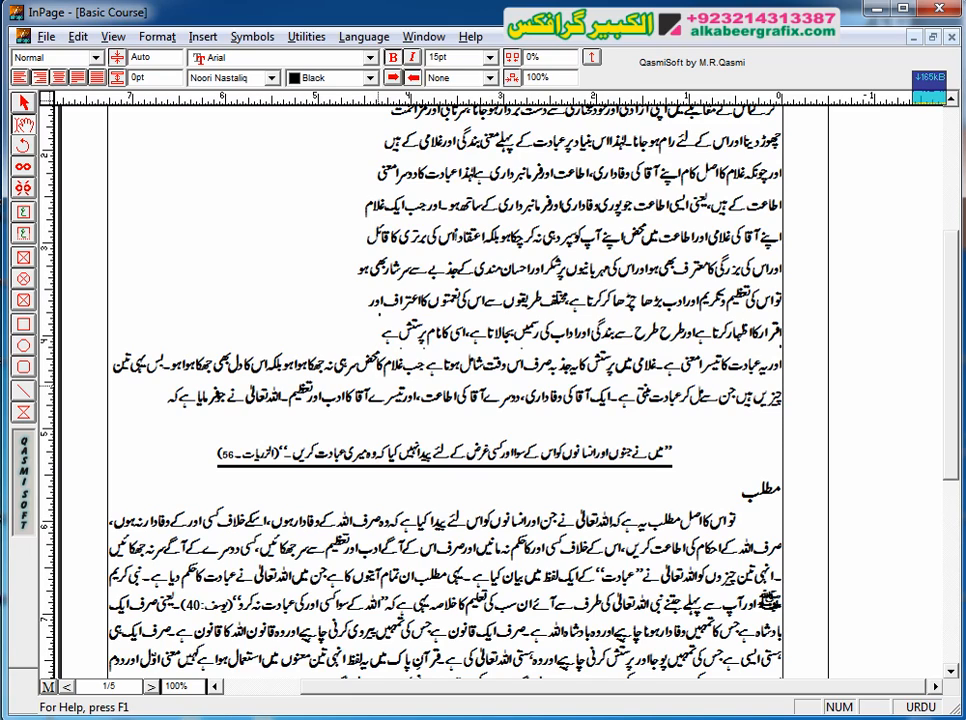
{"action": "key", "text": "Return"}
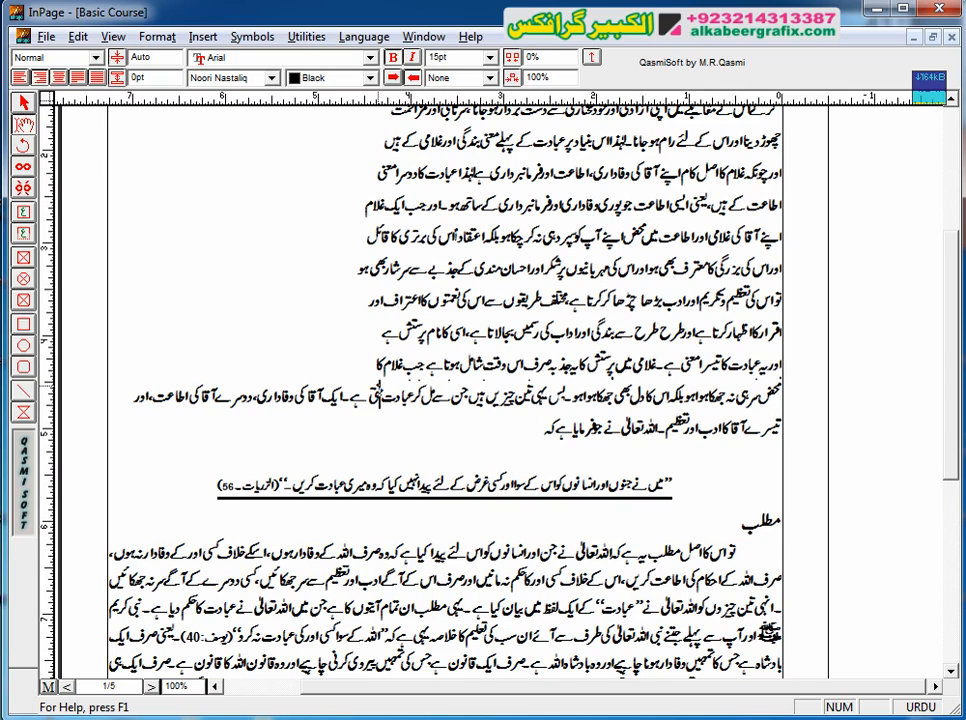
{"action": "key", "text": "Return"}
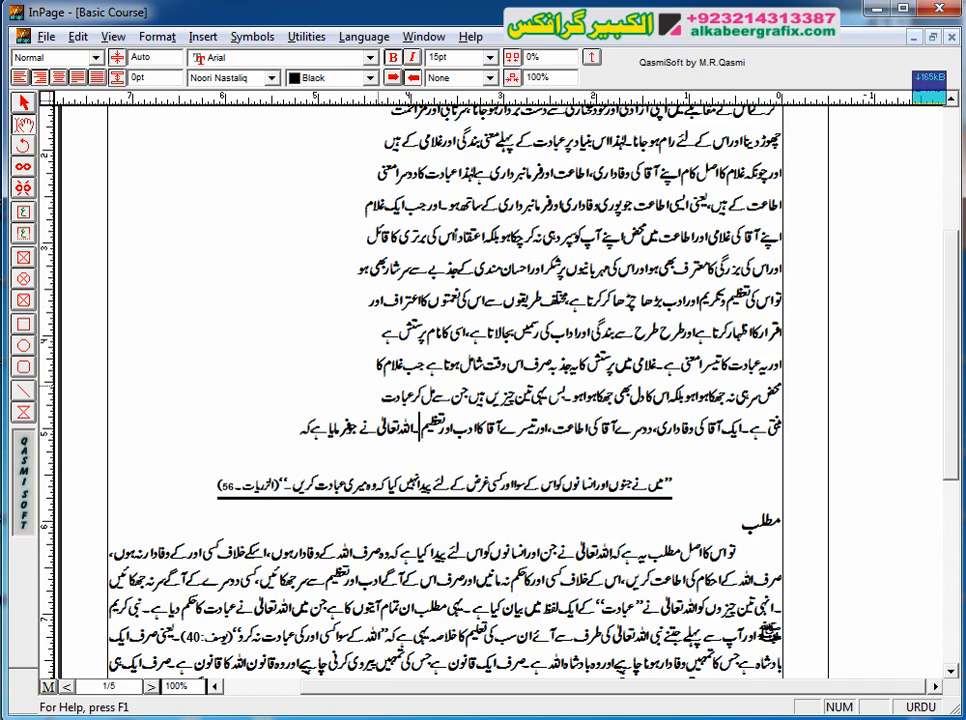
{"action": "key", "text": "Return"}
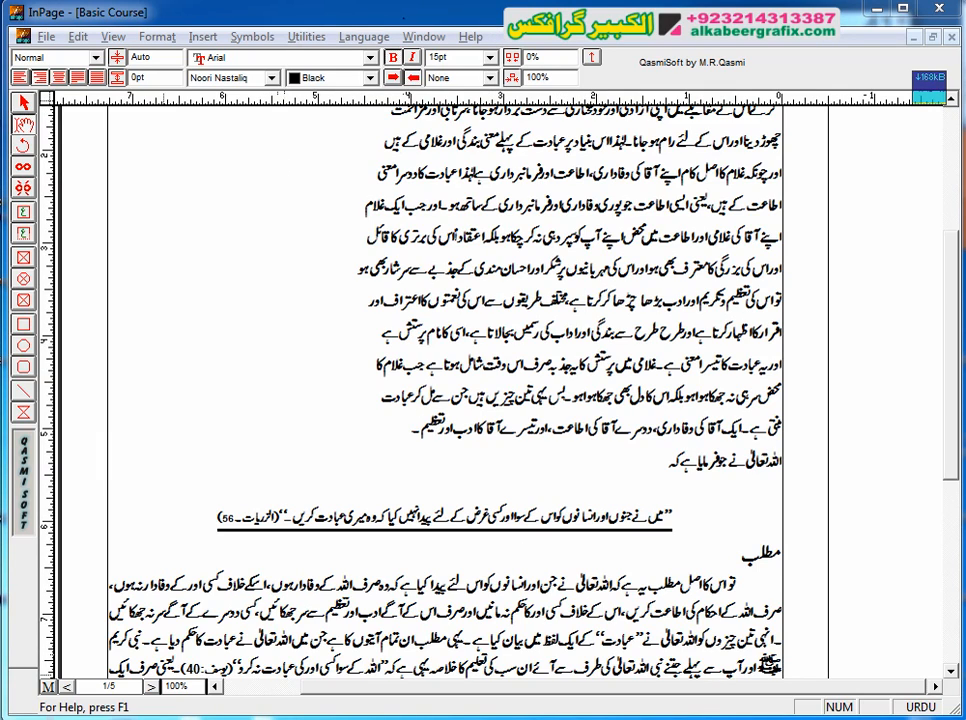
Step: Compare the short right-aligned lines with the page width at 50% and at actual size, from the title down to "فرمایا ہے کہ"
{"action": "left_click", "coordinate": [113, 36]}
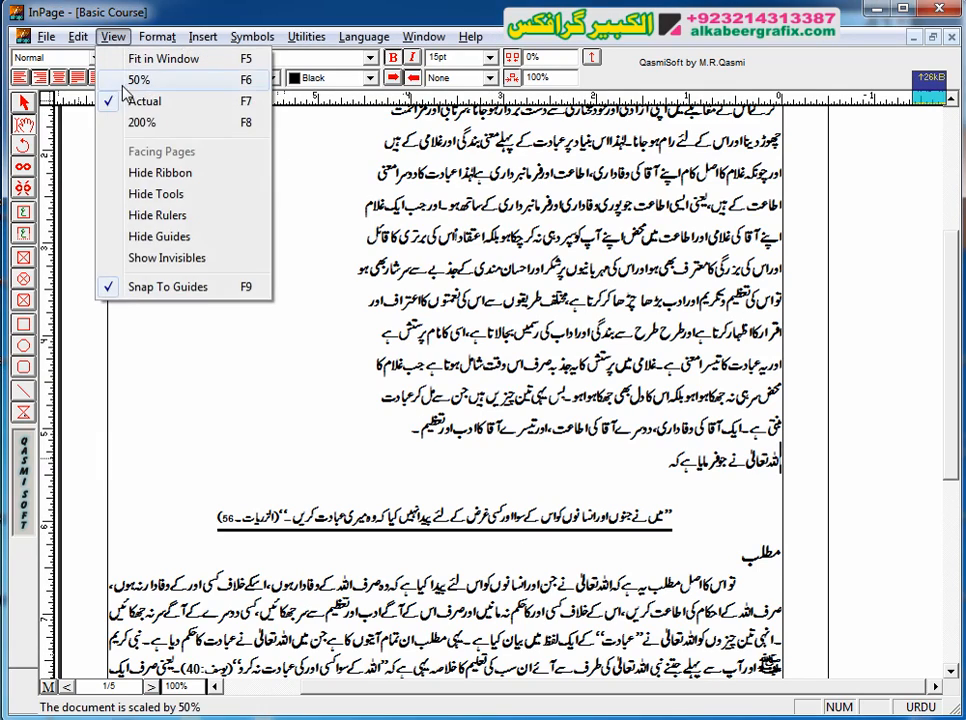
{"action": "left_click", "coordinate": [138, 79]}
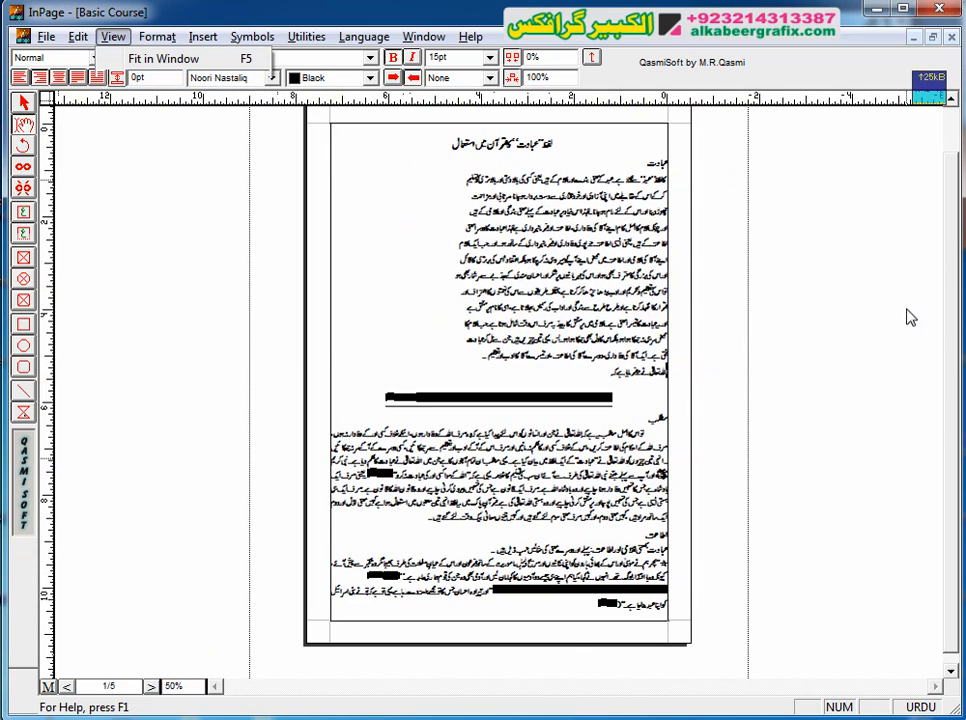
{"action": "scroll", "coordinate": [429, 225], "scroll_direction": "up", "scroll_amount": 1}
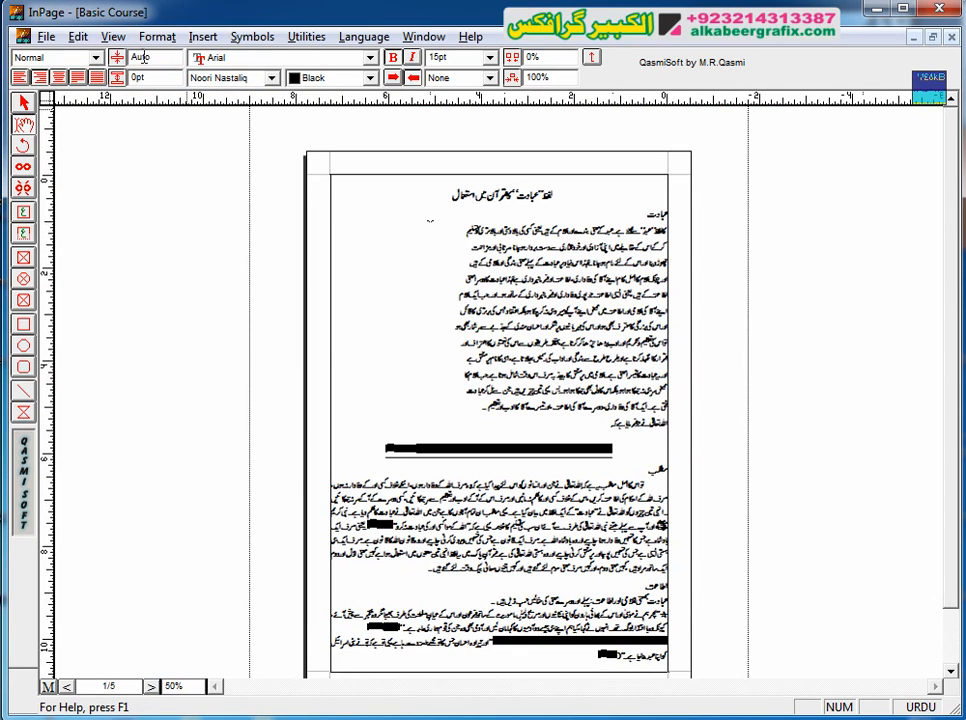
{"action": "left_click", "coordinate": [113, 36]}
{"action": "left_click", "coordinate": [148, 101]}
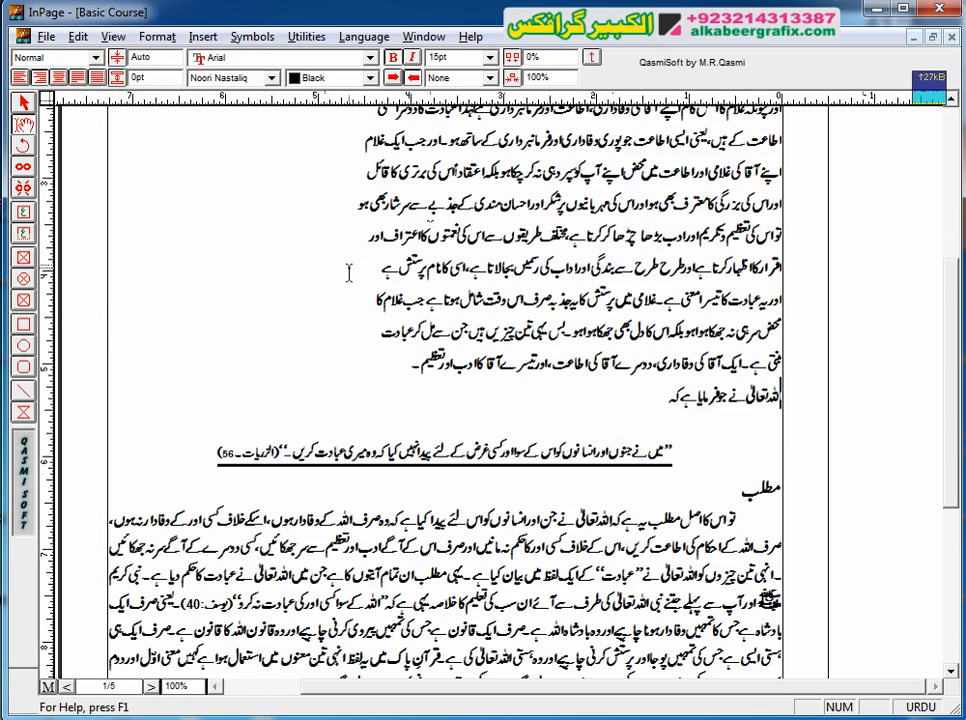
{"action": "scroll", "coordinate": [430, 221], "scroll_direction": "up", "scroll_amount": 3}
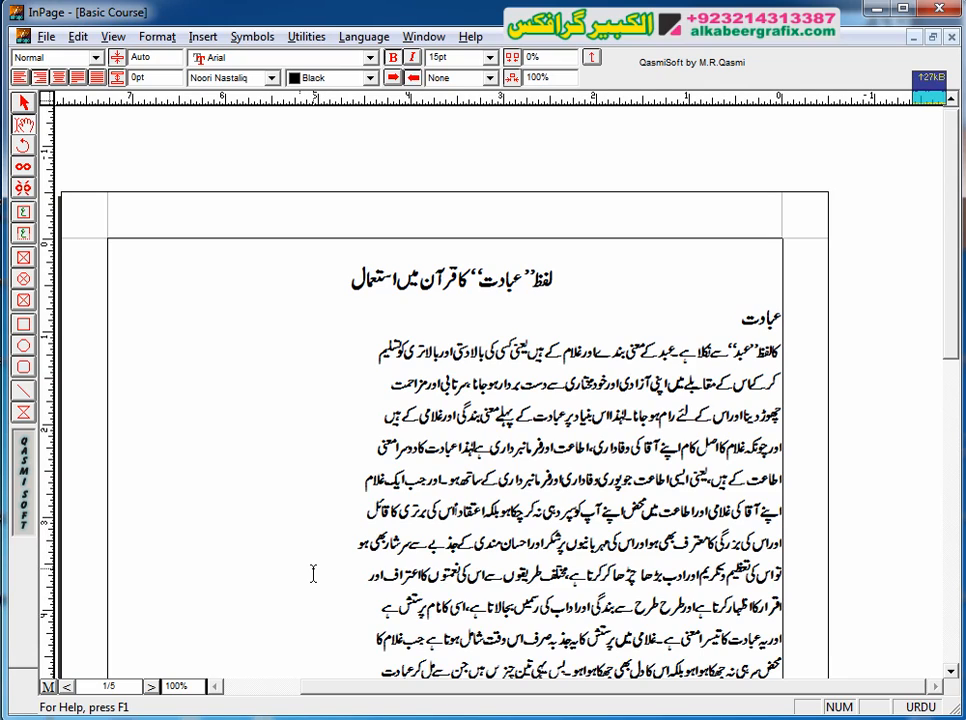
{"action": "left_click", "coordinate": [951, 673]}
{"action": "left_click", "coordinate": [951, 673]}
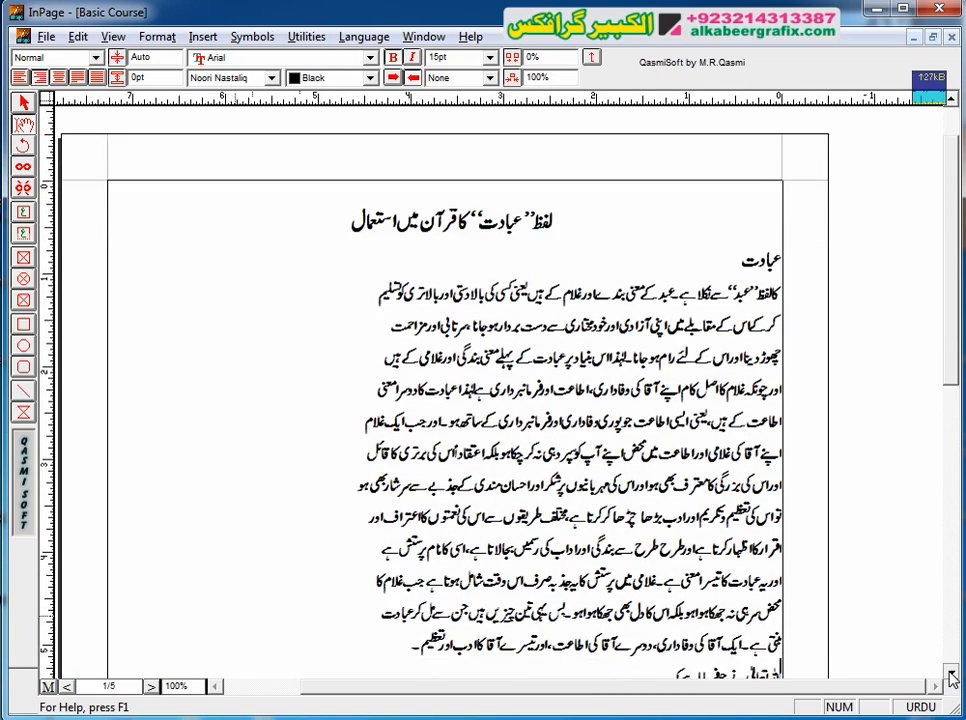
{"action": "left_click", "coordinate": [951, 673]}
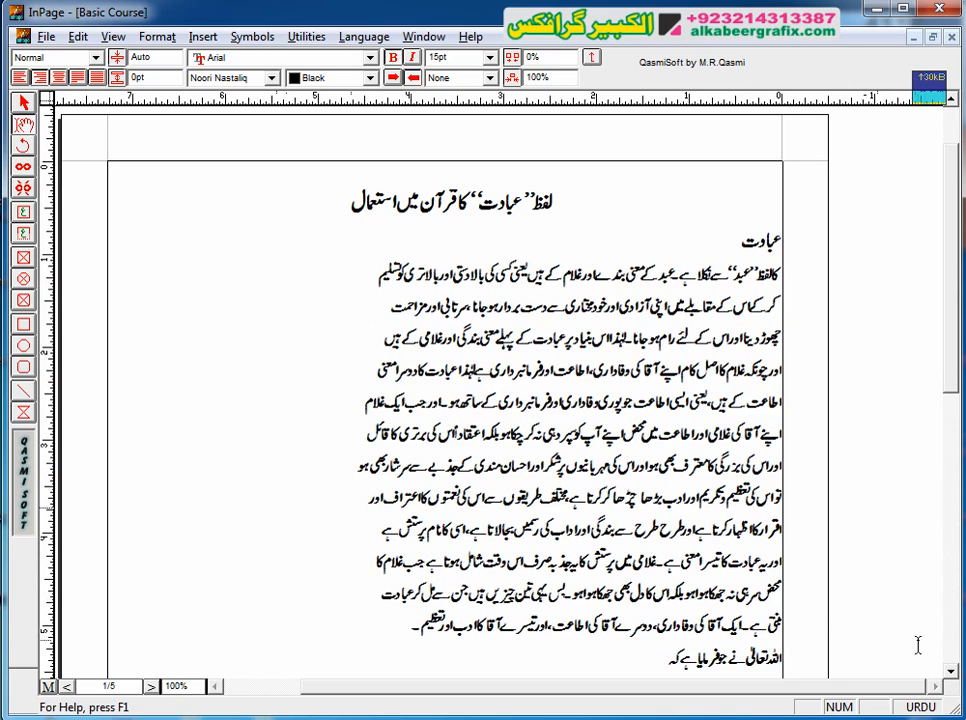
{"action": "left_click", "coordinate": [952, 673]}
{"action": "left_click", "coordinate": [952, 673]}
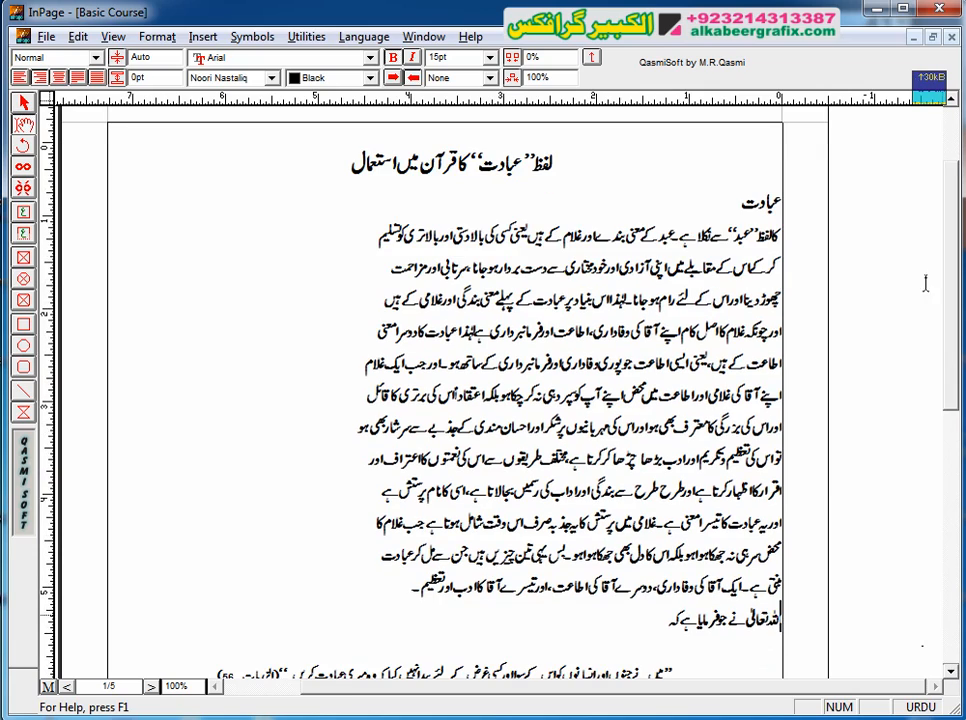
{"action": "left_click", "coordinate": [141, 618]}
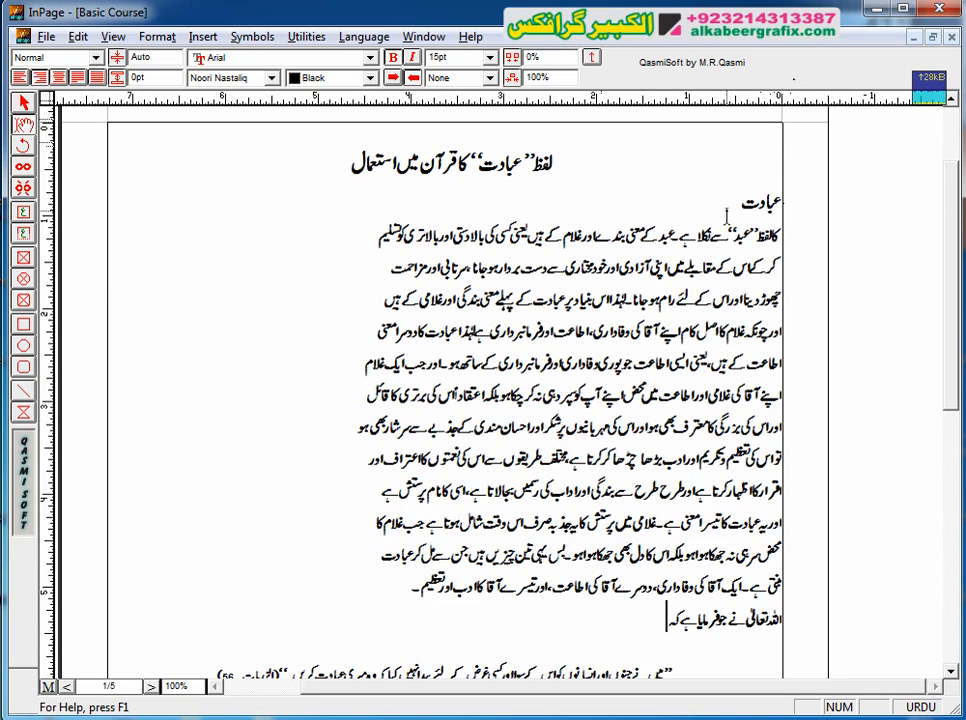
{"action": "left_click", "coordinate": [773, 238], "text": "shift"}
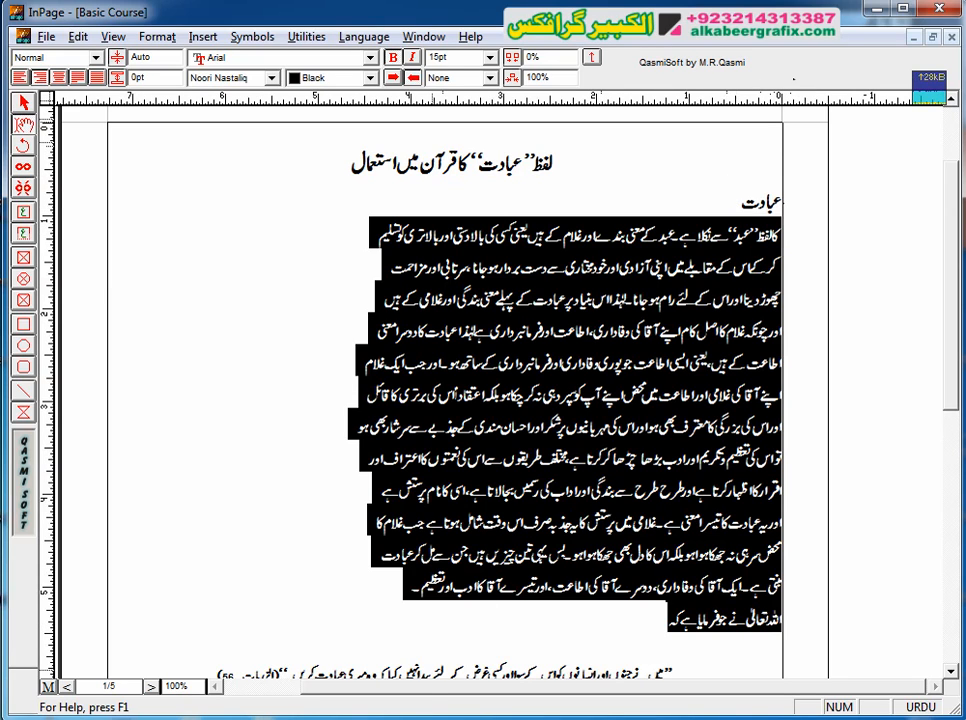
{"action": "left_click", "coordinate": [688, 237]}
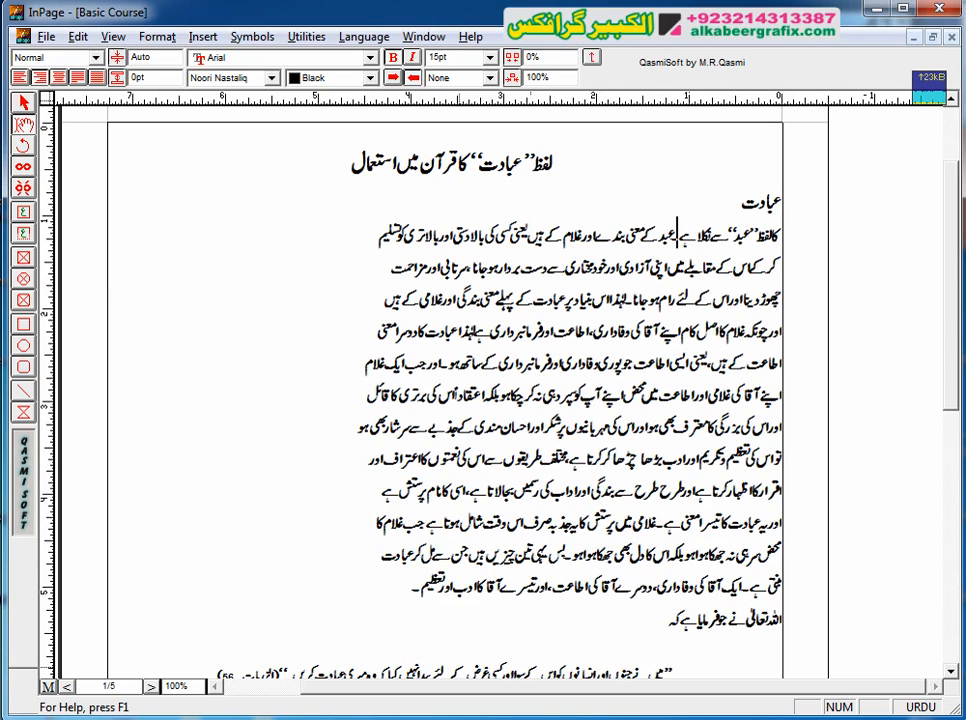
{"action": "key", "text": "Home"}
{"action": "left_click_drag", "start_coordinate": [594, 715], "coordinate": [594, 321]}
{"action": "left_click", "coordinate": [625, 386]}
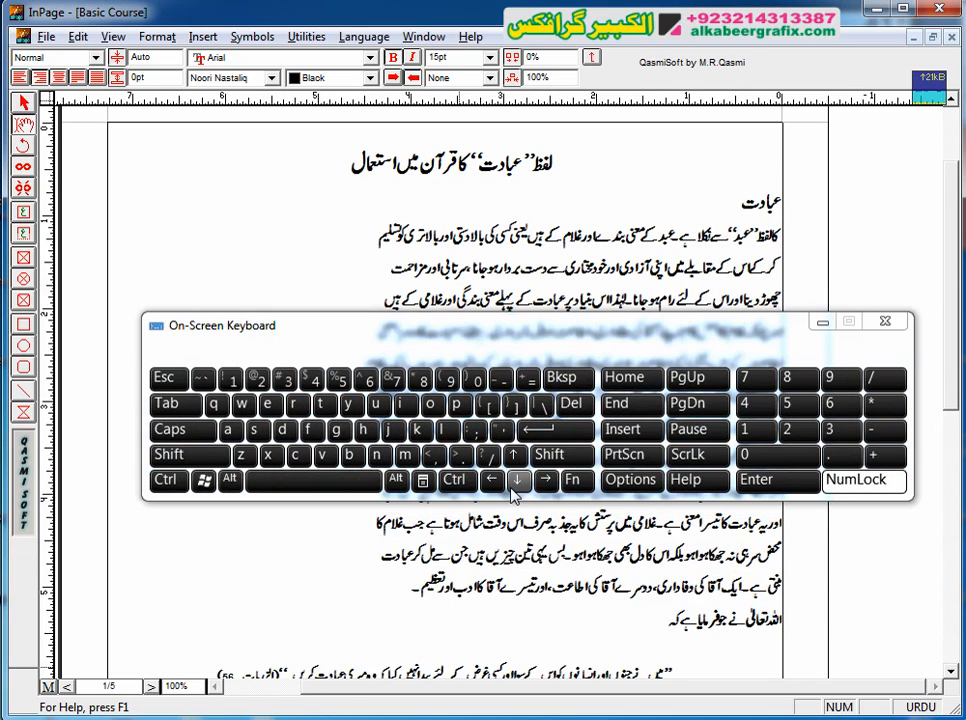
{"action": "left_click", "coordinate": [560, 464]}
{"action": "left_click", "coordinate": [517, 481]}
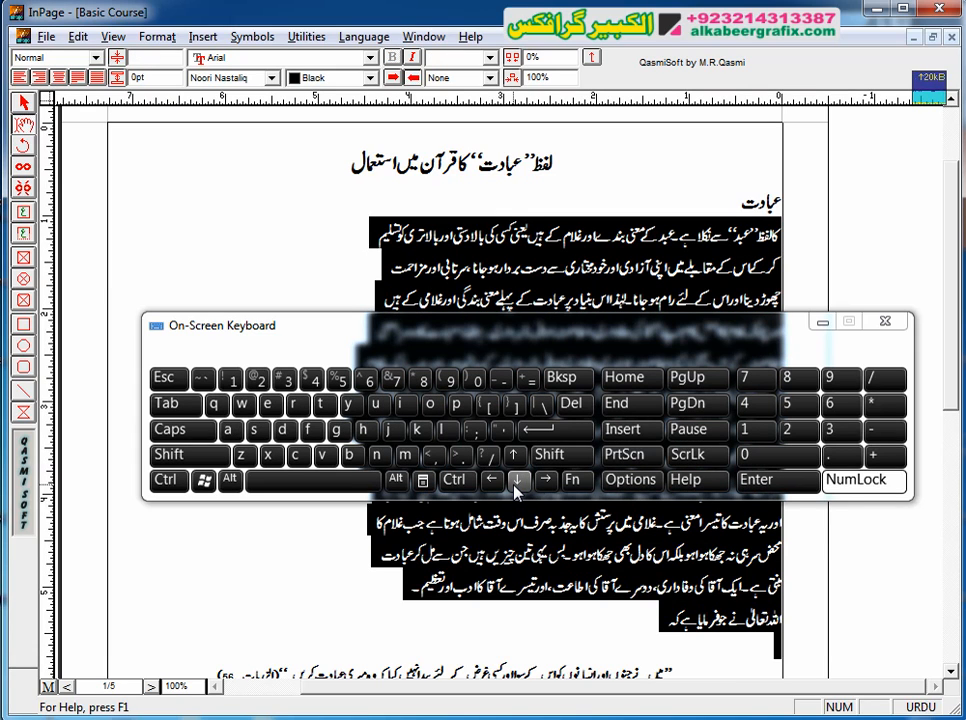
{"action": "left_click", "coordinate": [675, 374]}
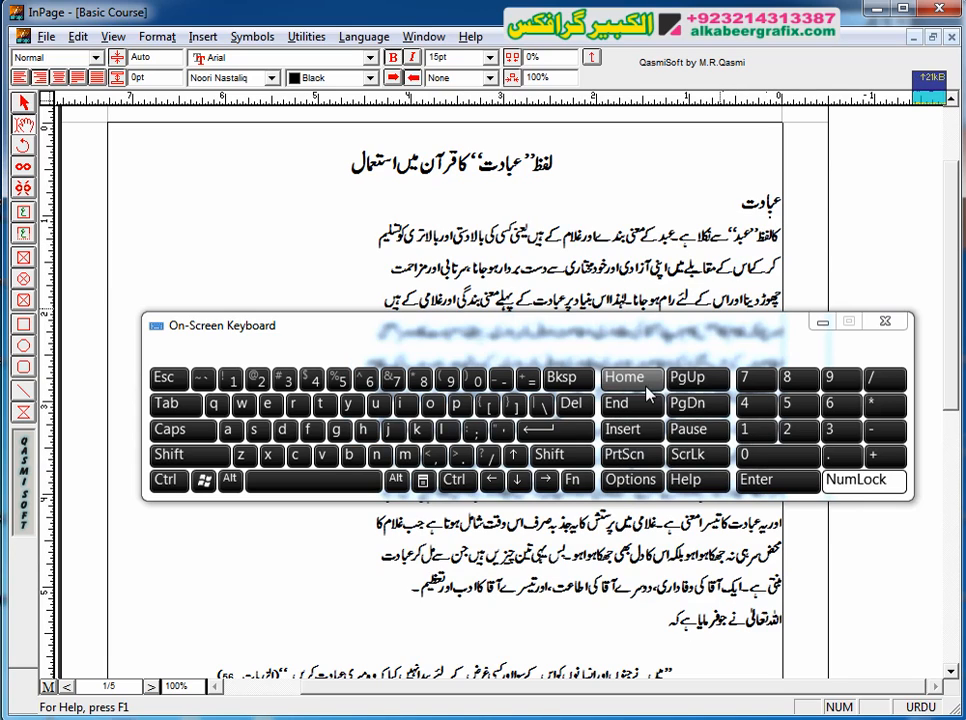
Step: Fully justify all short body lines under the heading "عبادت", through the line ending "فرمایا ہے کہ"
{"action": "left_click", "coordinate": [623, 377]}
{"action": "left_click", "coordinate": [168, 453]}
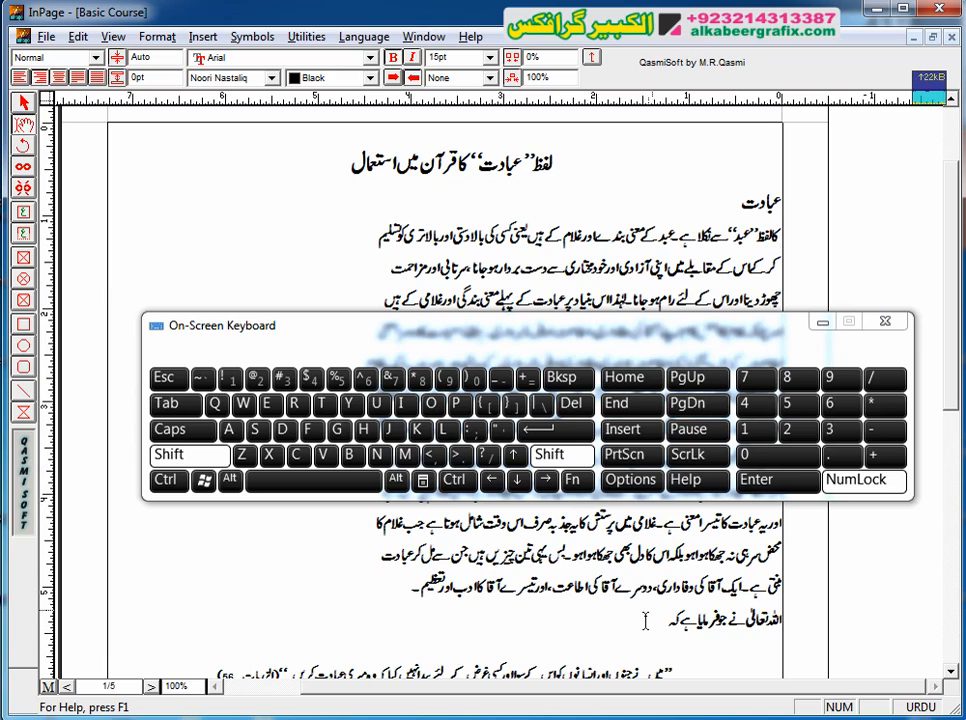
{"action": "left_click", "coordinate": [604, 622], "text": "shift"}
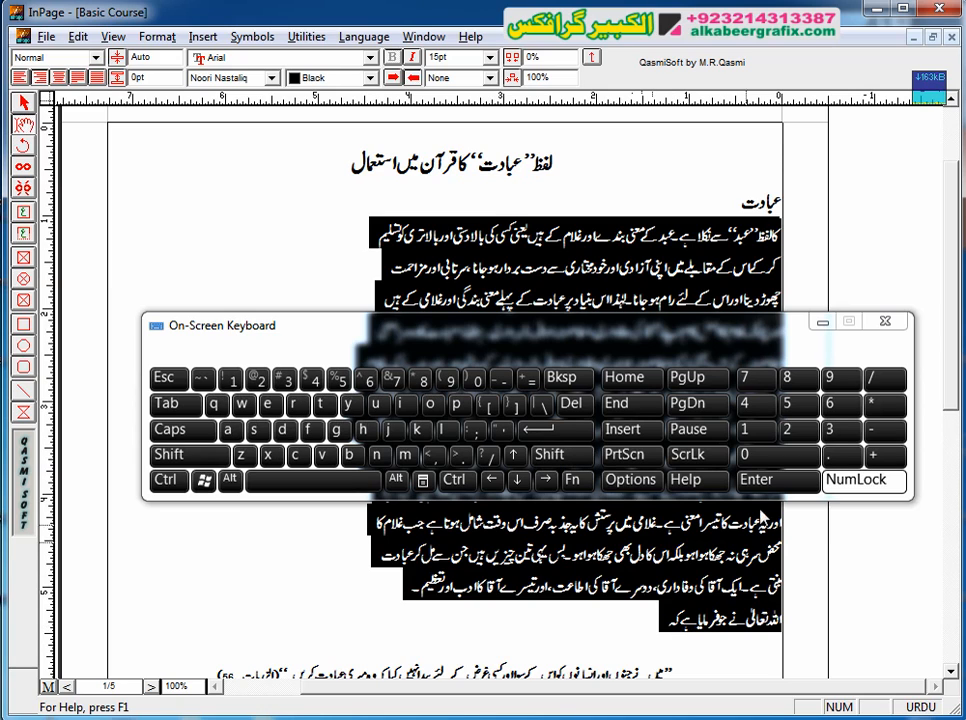
{"action": "left_click_drag", "start_coordinate": [662, 332], "coordinate": [635, 406]}
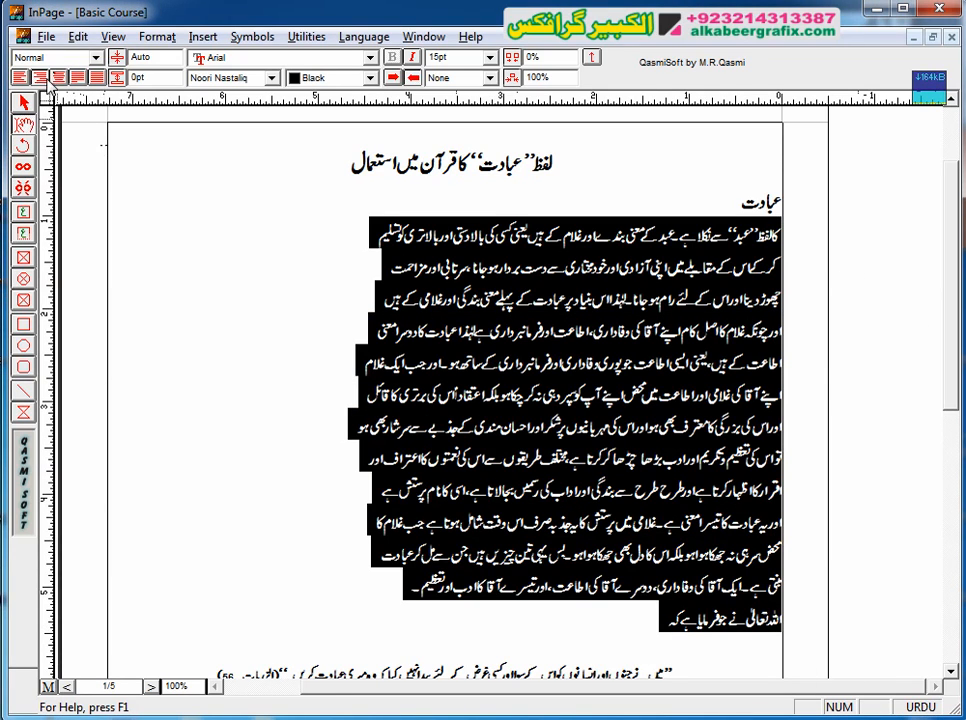
{"action": "left_click", "coordinate": [77, 77]}
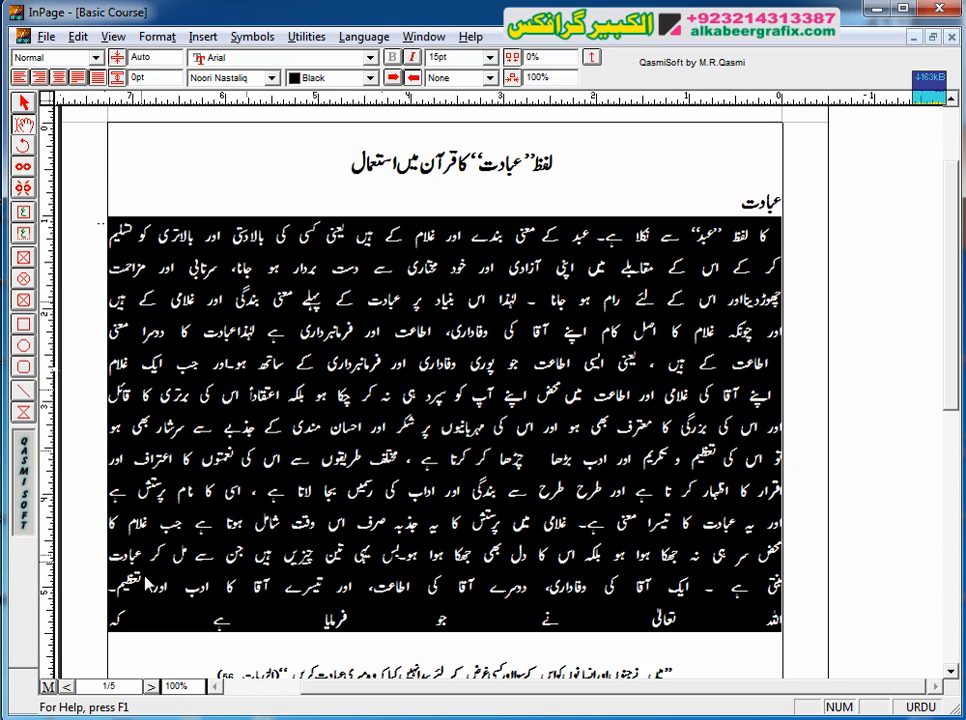
{"action": "left_click_drag", "start_coordinate": [500, 691], "coordinate": [477, 690]}
{"action": "left_click", "coordinate": [246, 558]}
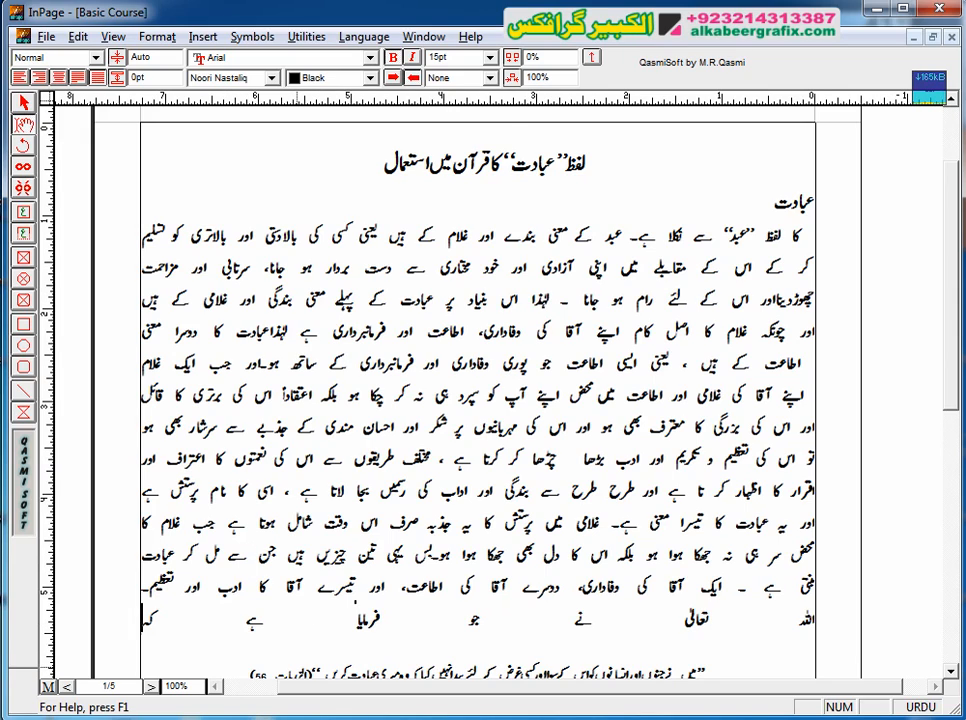
Step: Right-align the last line "اللہ تعالیٰ نے جو فرمایا ہے کہ" and insert extra spaces between its words to match the lines above
{"action": "triple_click", "coordinate": [241, 622]}
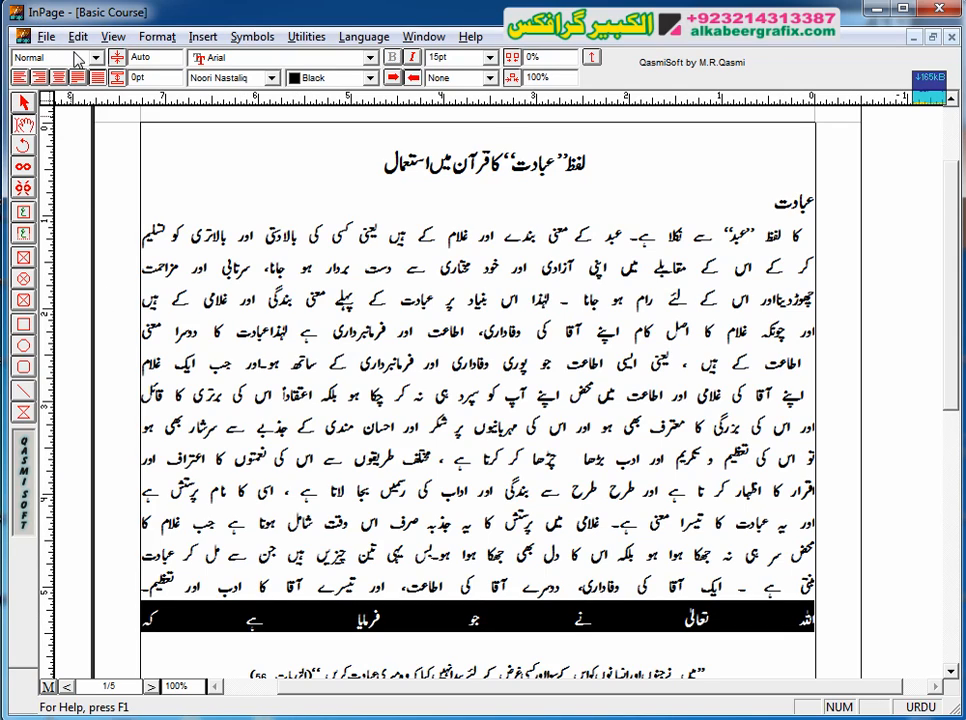
{"action": "left_click", "coordinate": [41, 77]}
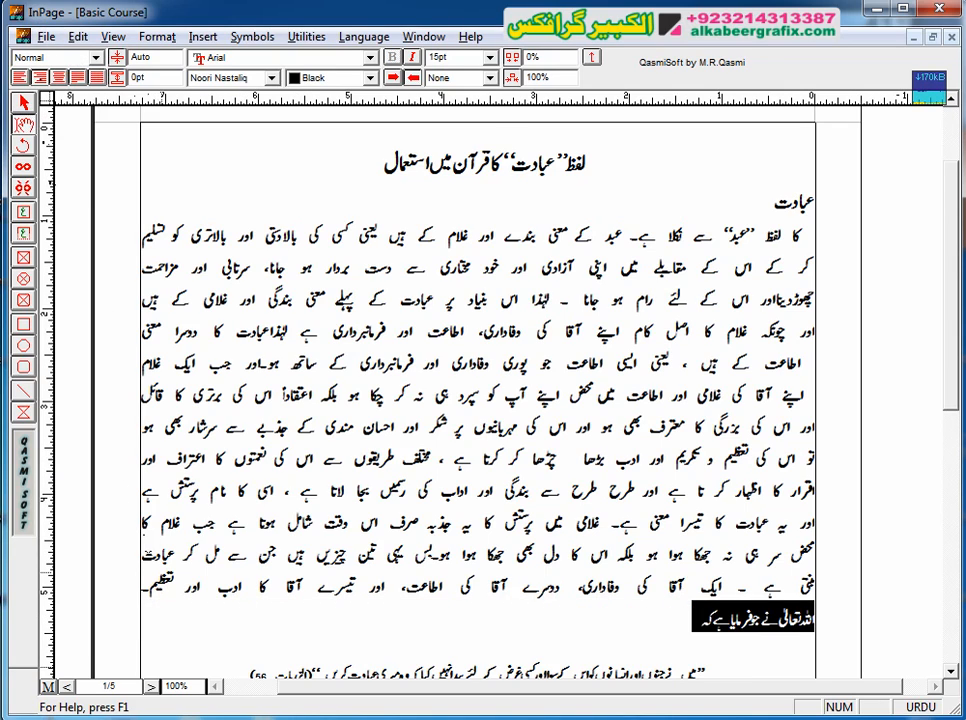
{"action": "left_click", "coordinate": [813, 617]}
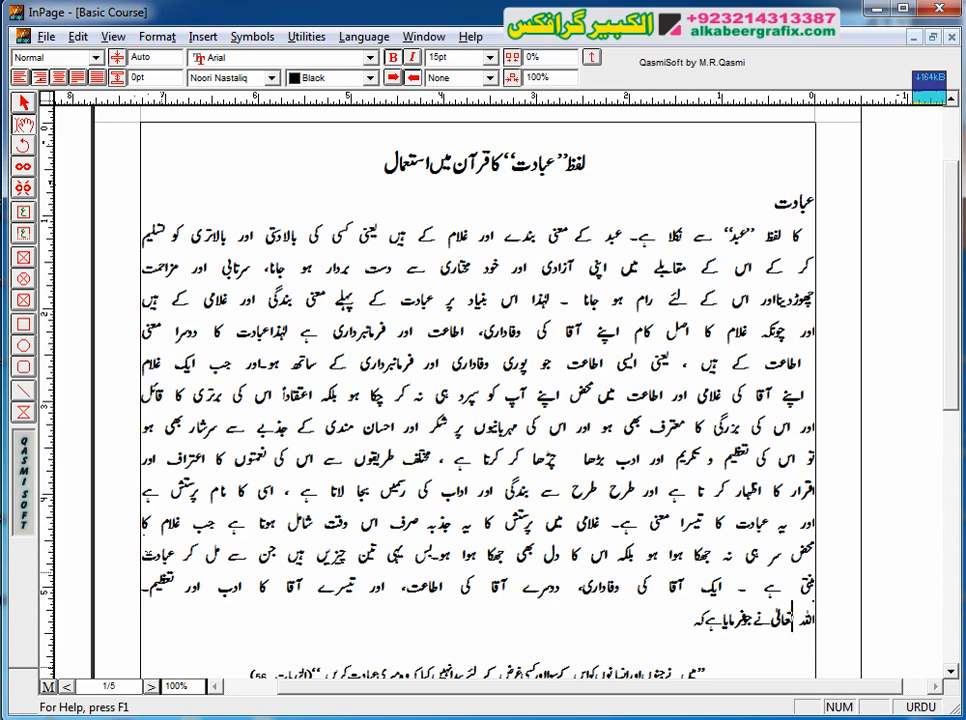
{"action": "left_click", "coordinate": [764, 618]}
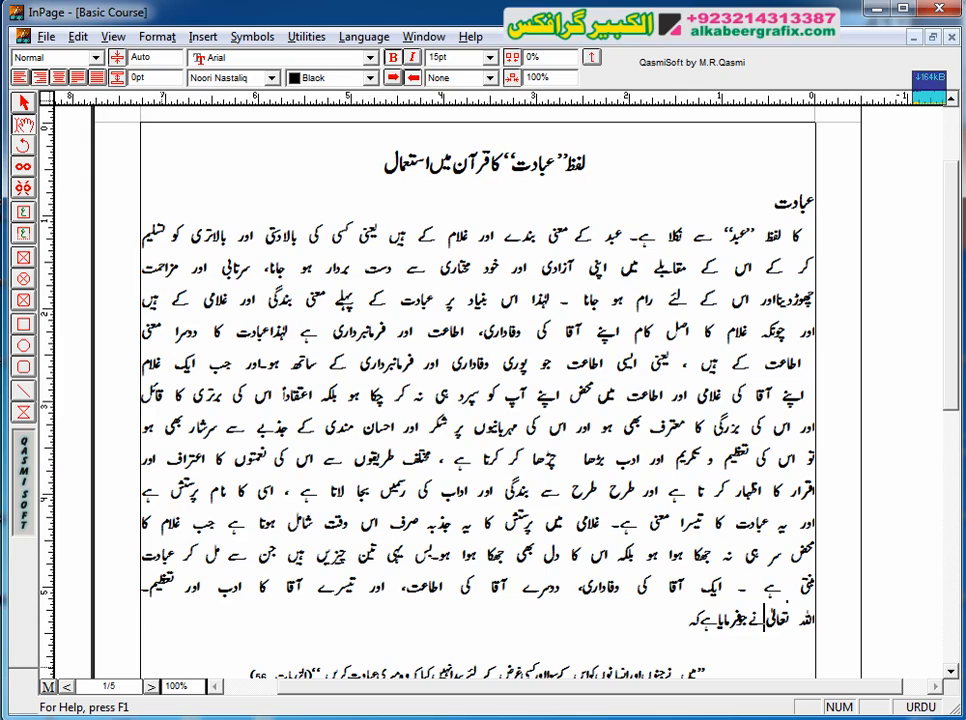
{"action": "type", "text": "نے"}
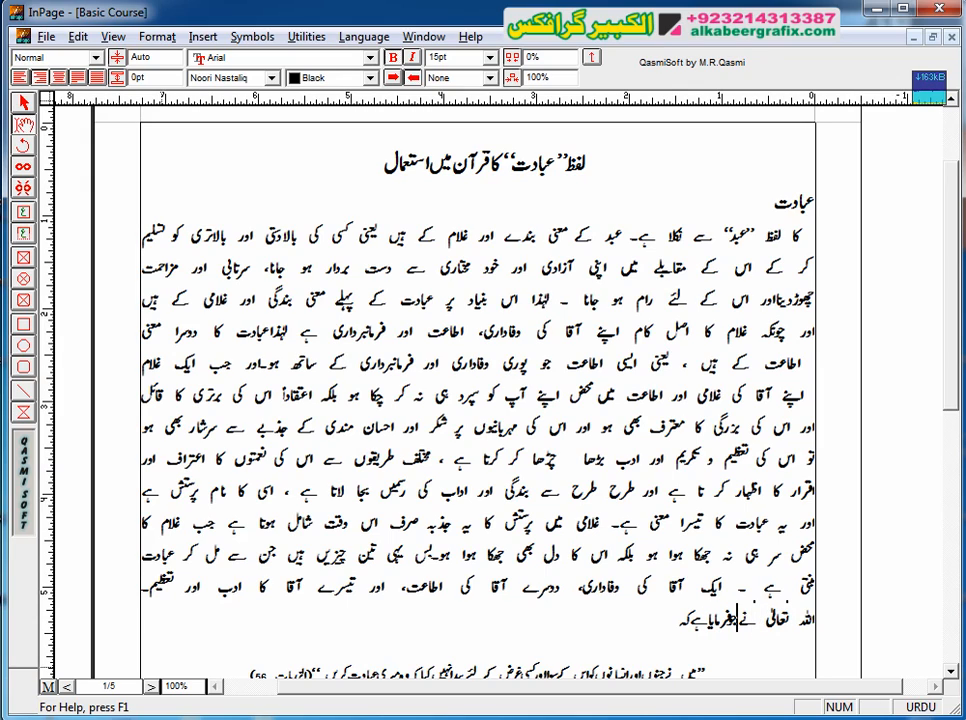
{"action": "type", "text": " ج"}
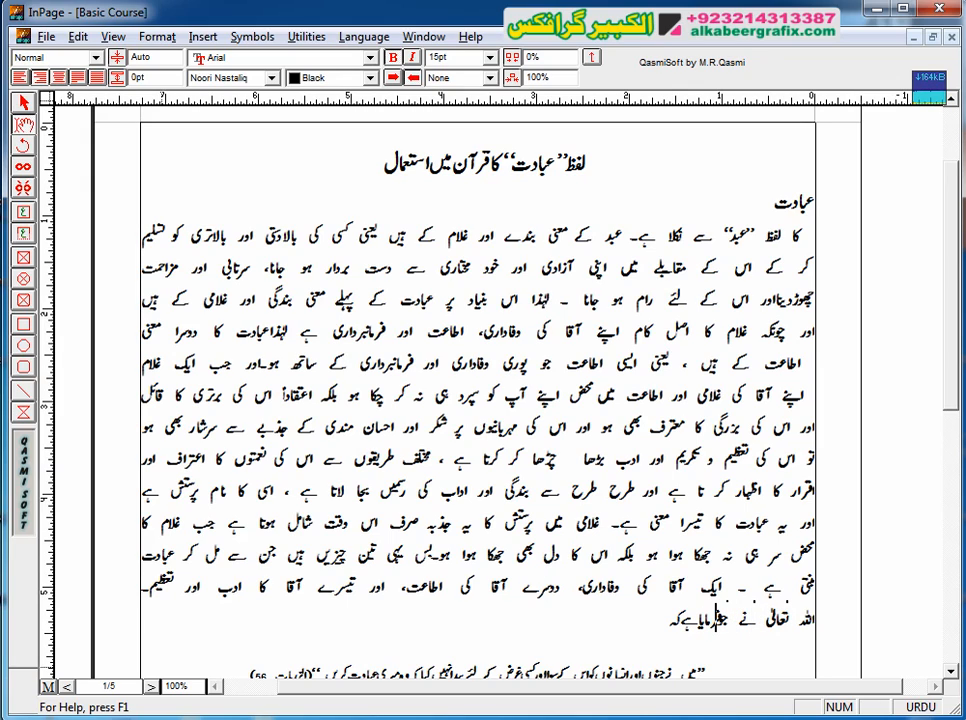
{"action": "type", "text": "و"}
{"action": "key", "text": "Left"}
{"action": "key", "text": "Left"}
{"action": "key", "text": "Left"}
{"action": "key", "text": "Left"}
{"action": "key", "text": "Left"}
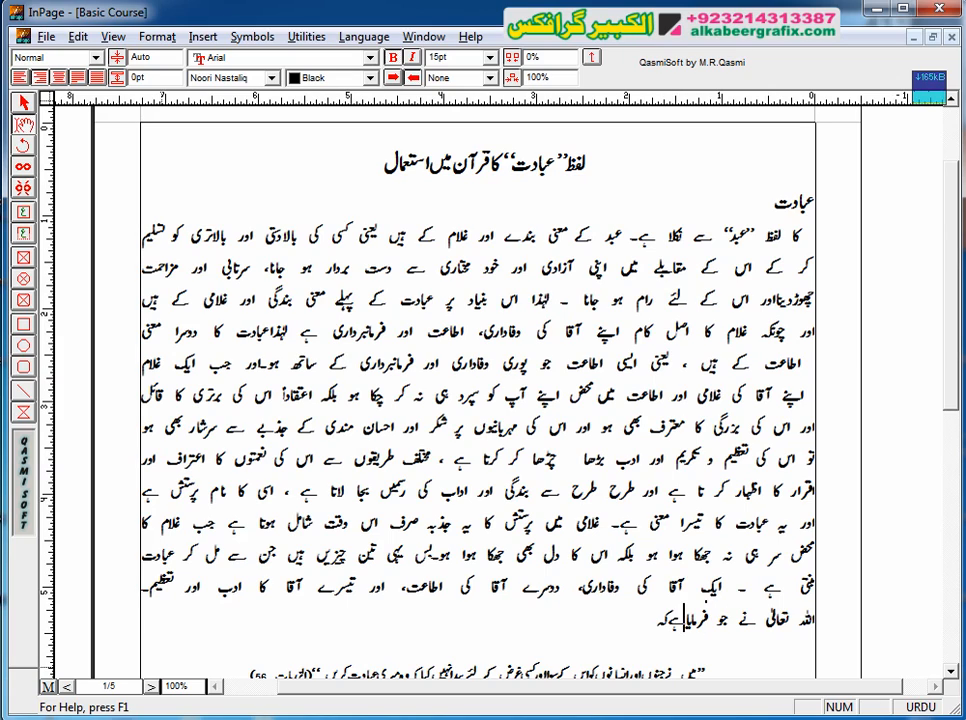
{"action": "key", "text": "Left"}
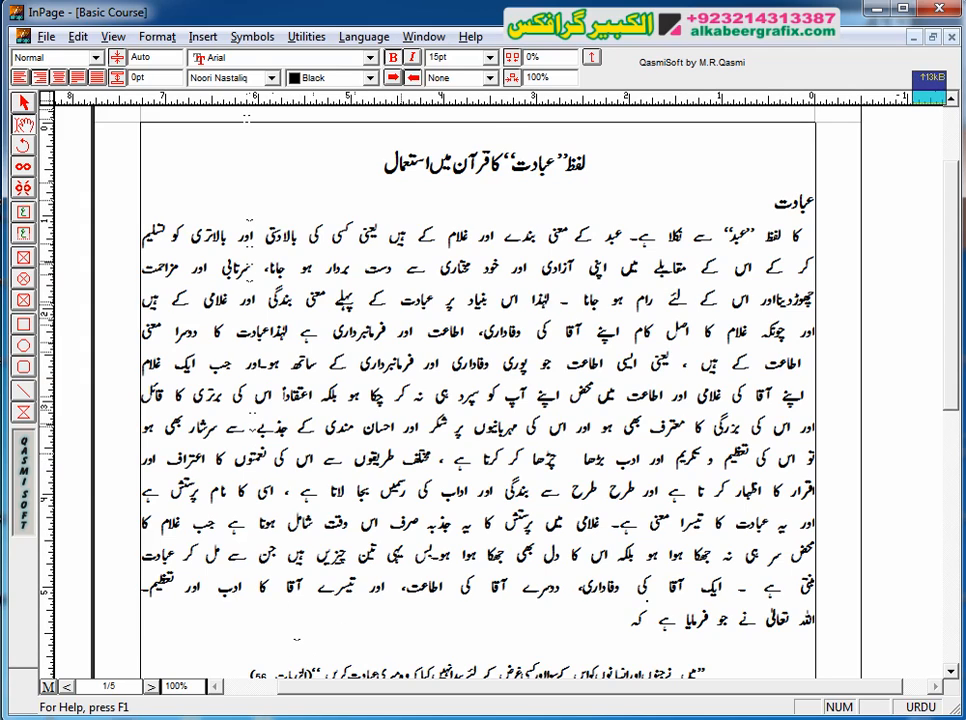
Step: Review the word spacing of the justified lines at 50% and 200% zoom, and return to actual size
{"action": "left_click", "coordinate": [113, 36]}
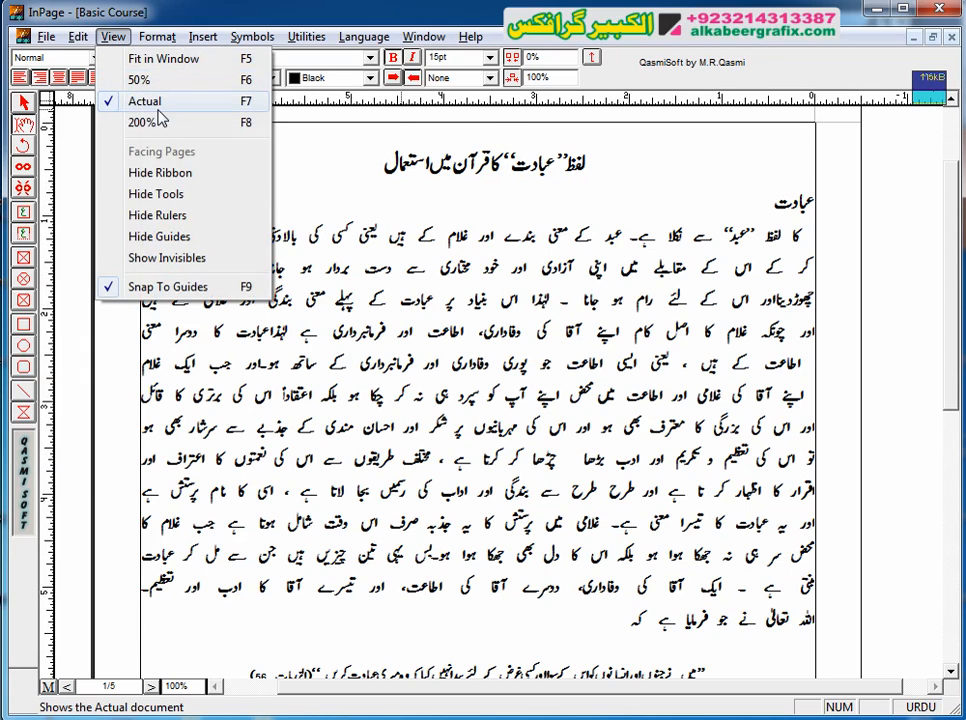
{"action": "left_click", "coordinate": [183, 84]}
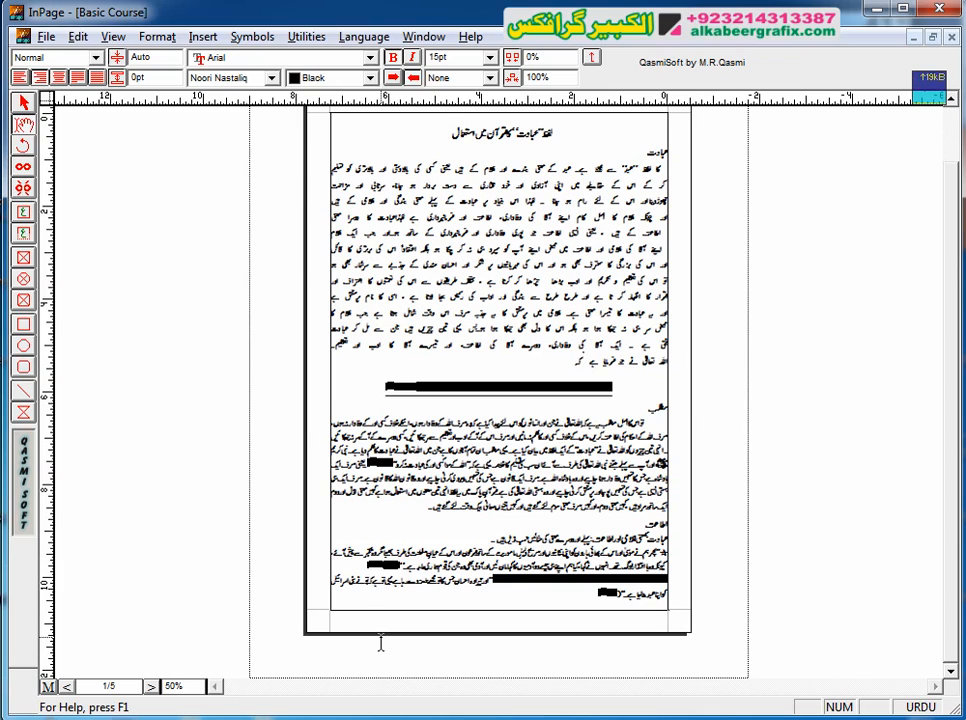
{"action": "right_click", "coordinate": [496, 356]}
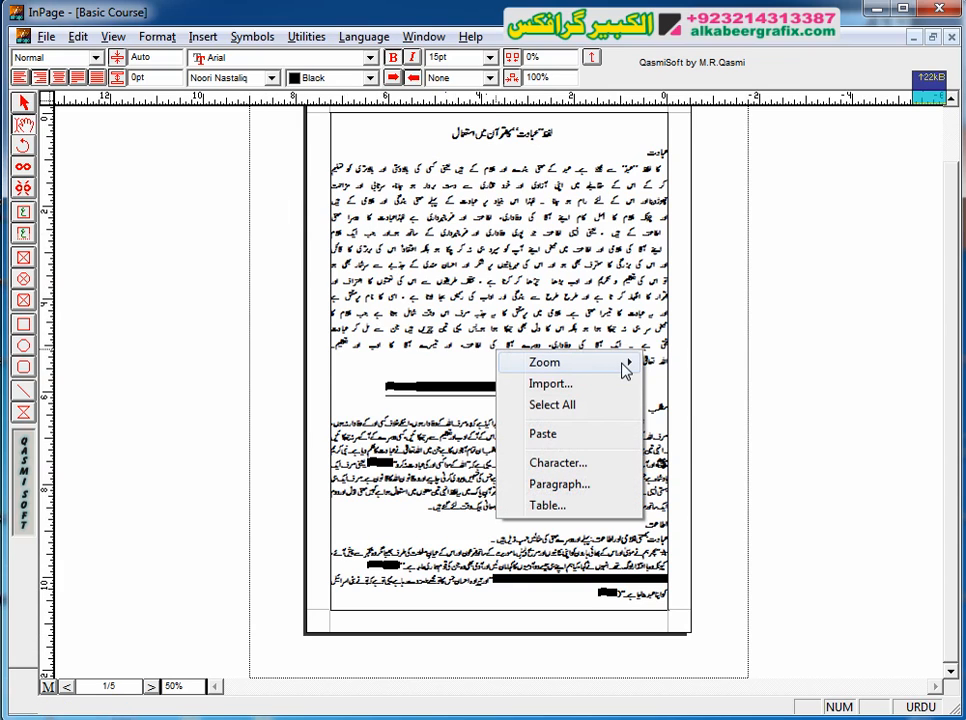
{"action": "mouse_move", "coordinate": [625, 365]}
{"action": "left_click", "coordinate": [739, 430]}
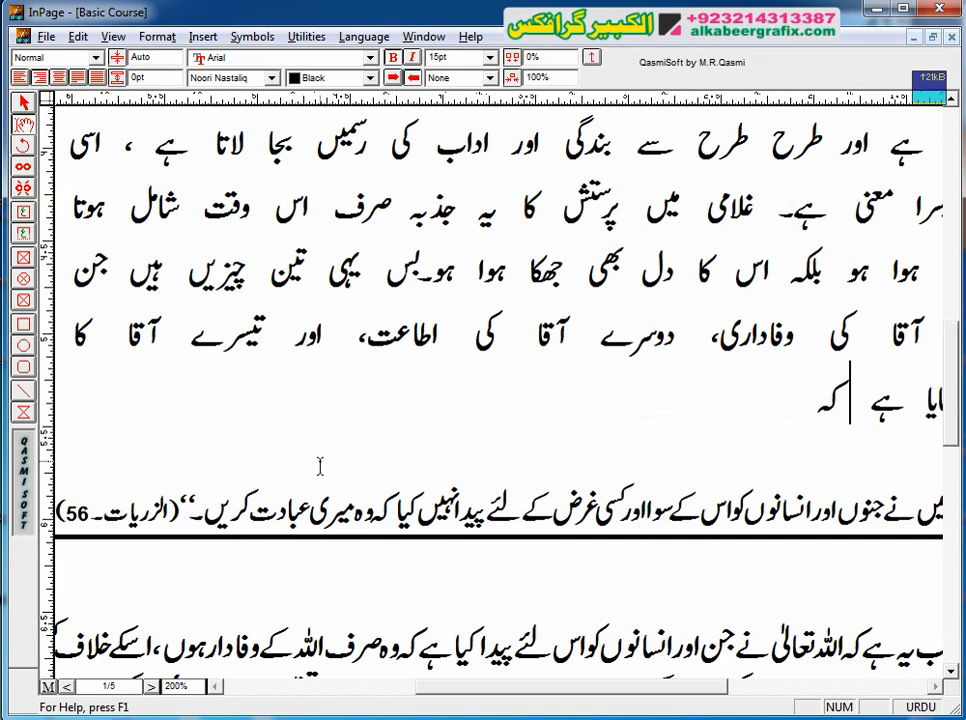
{"action": "left_click", "coordinate": [112, 36]}
{"action": "left_click", "coordinate": [186, 104]}
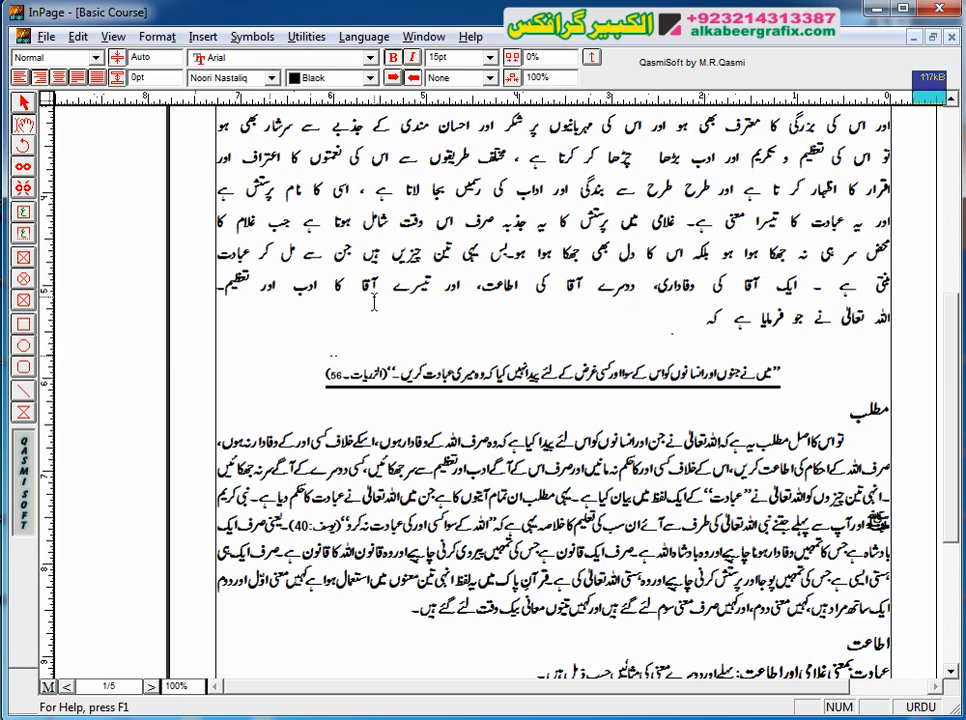
Step: Remove the extra spaces between the words of "فرمایا ہے کہ" in the last line, keeping a space after "جو"
{"action": "left_click", "coordinate": [736, 326]}
{"action": "key", "text": "Delete"}
{"action": "key", "text": "BackSpace"}
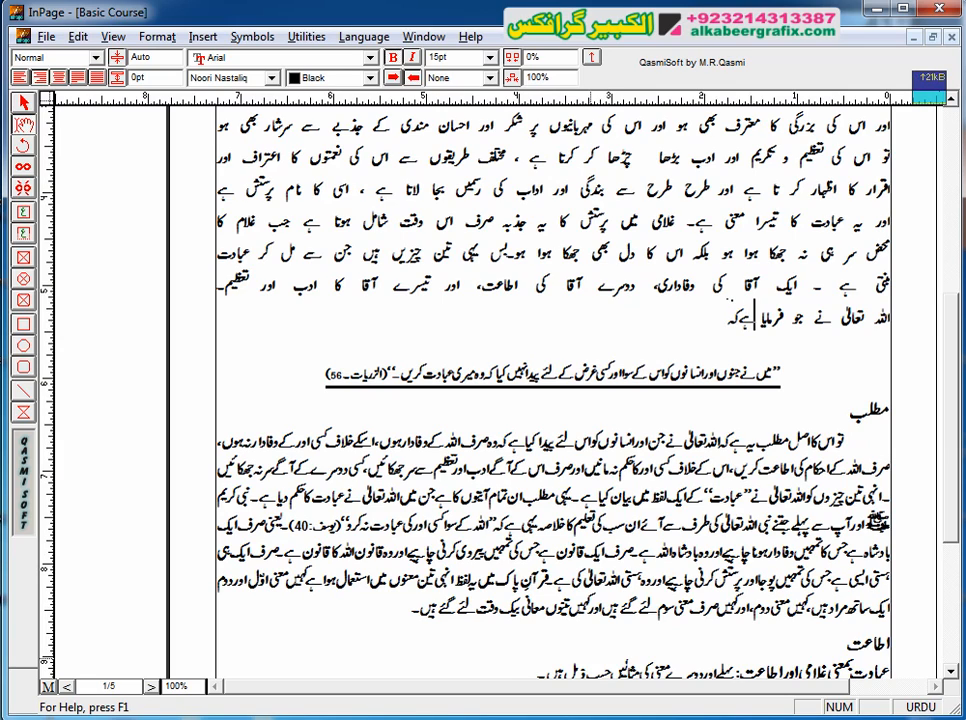
{"action": "key", "text": "Delete"}
{"action": "key", "text": "Right"}
{"action": "key", "text": "Right"}
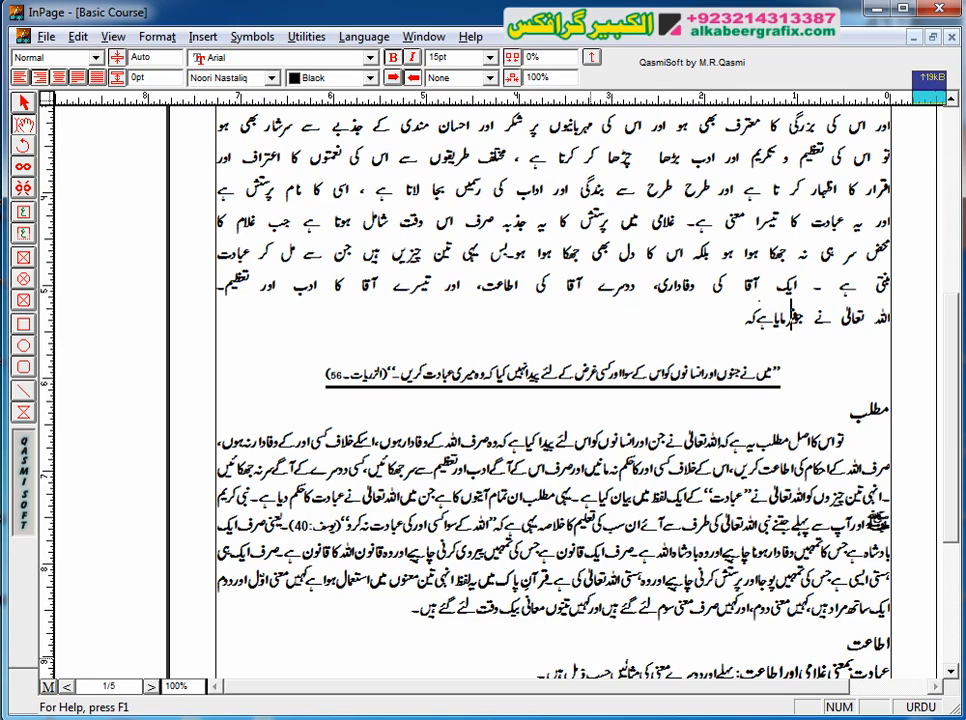
{"action": "type", "text": "جو"}
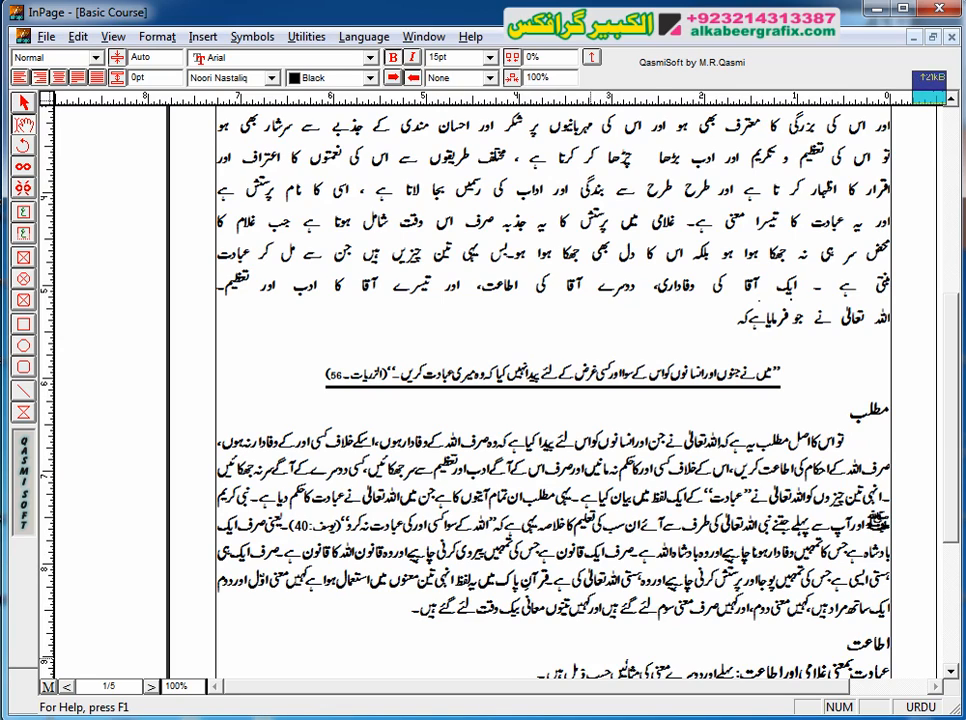
Step: Remove the extra spaces between the words of "اللہ تعالیٰ نے جو" at the start of the last line
{"action": "key", "text": "Right"}
{"action": "key", "text": "Right"}
{"action": "key", "text": "BackSpace"}
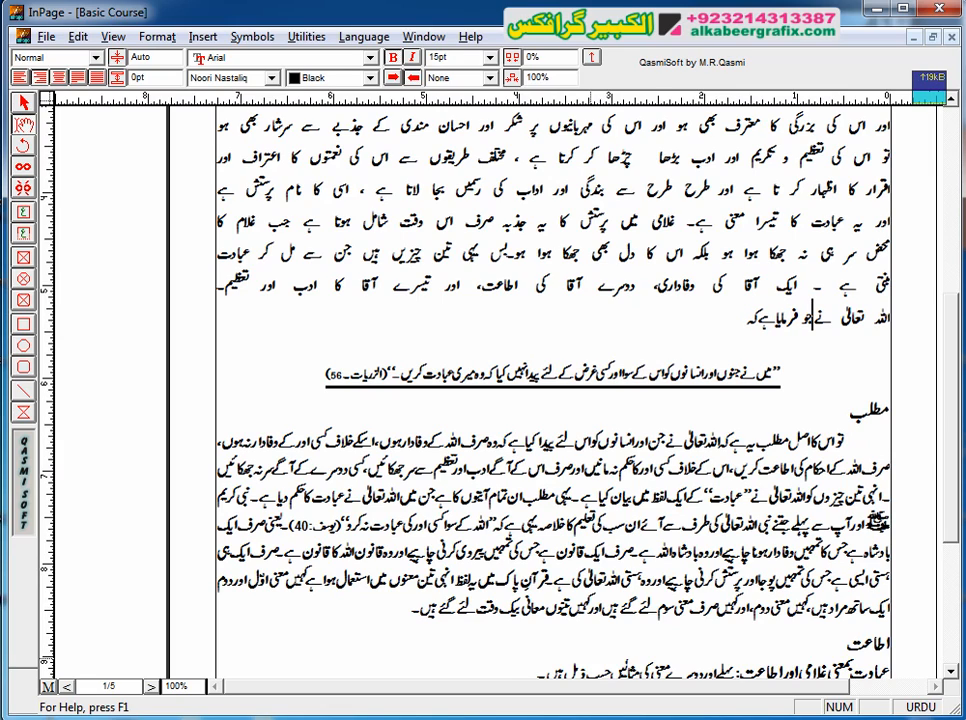
{"action": "key", "text": "BackSpace"}
{"action": "key", "text": "Right"}
{"action": "key", "text": "Right"}
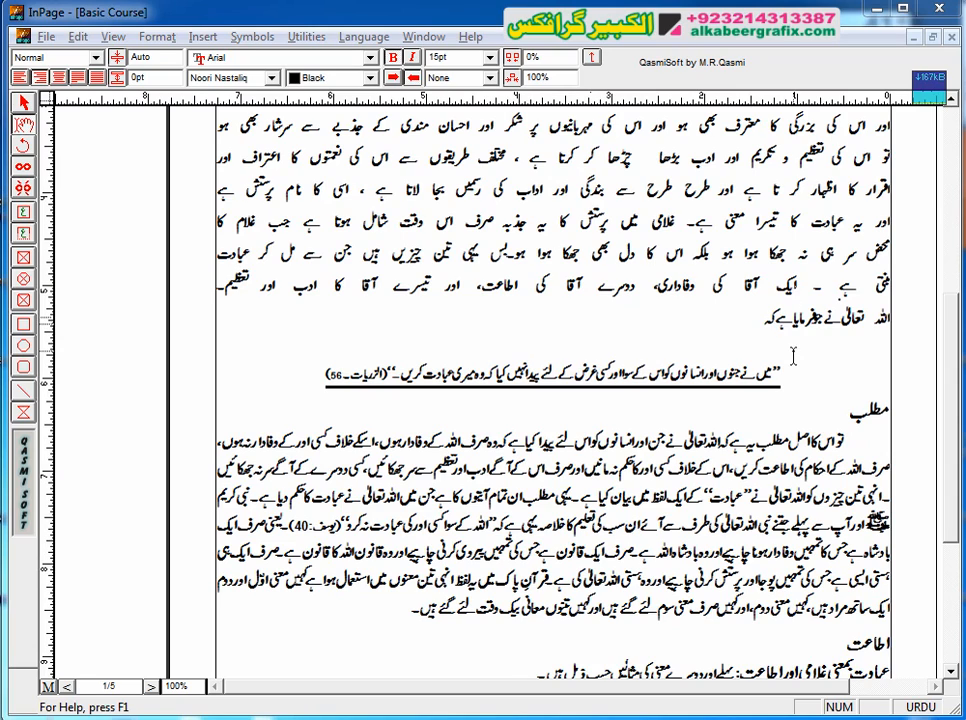
{"action": "key", "text": "shift+Down"}
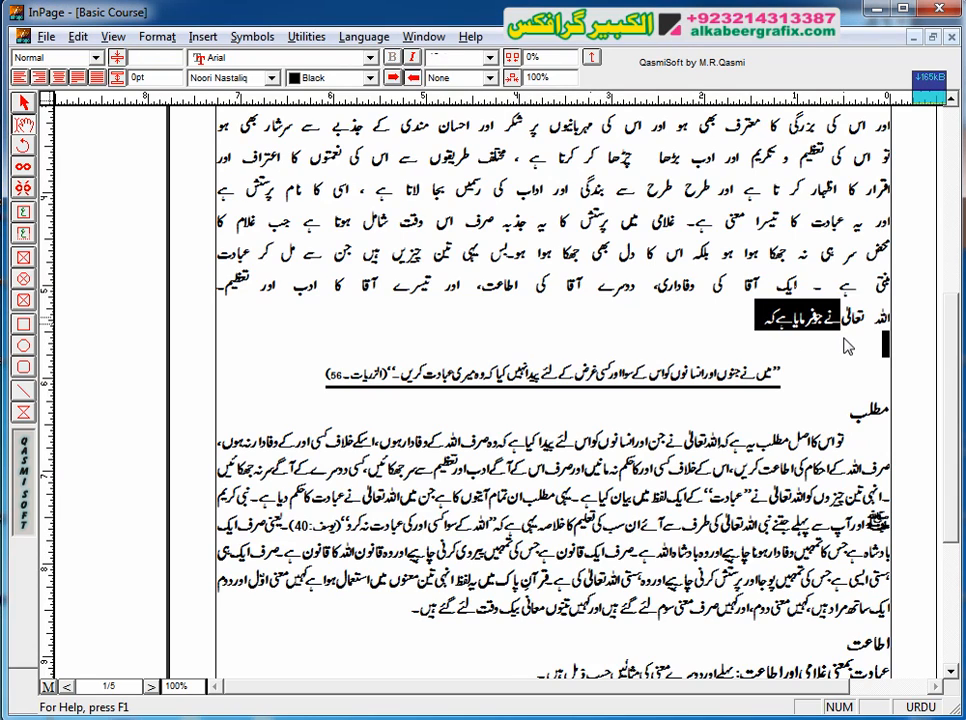
{"action": "double_click", "coordinate": [854, 318]}
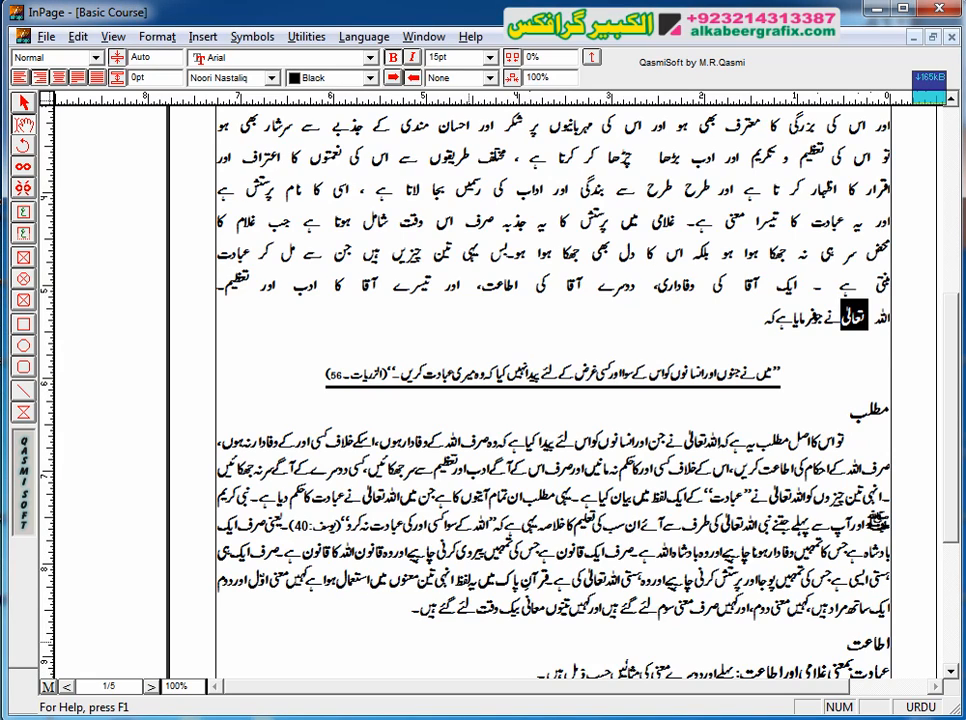
{"action": "left_click", "coordinate": [871, 319]}
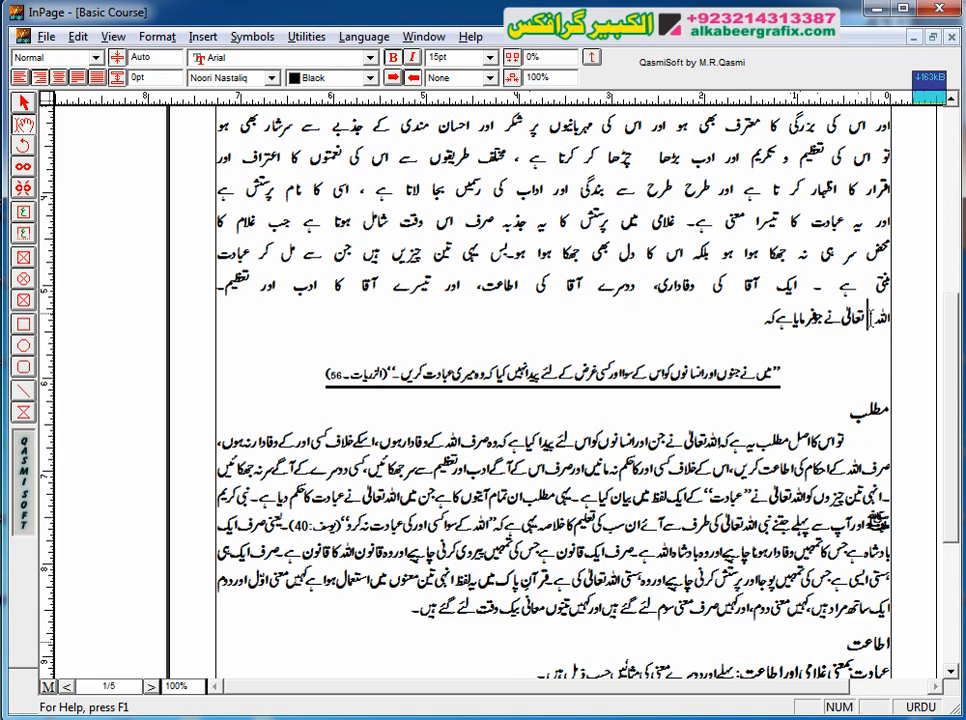
{"action": "key", "text": "BackSpace"}
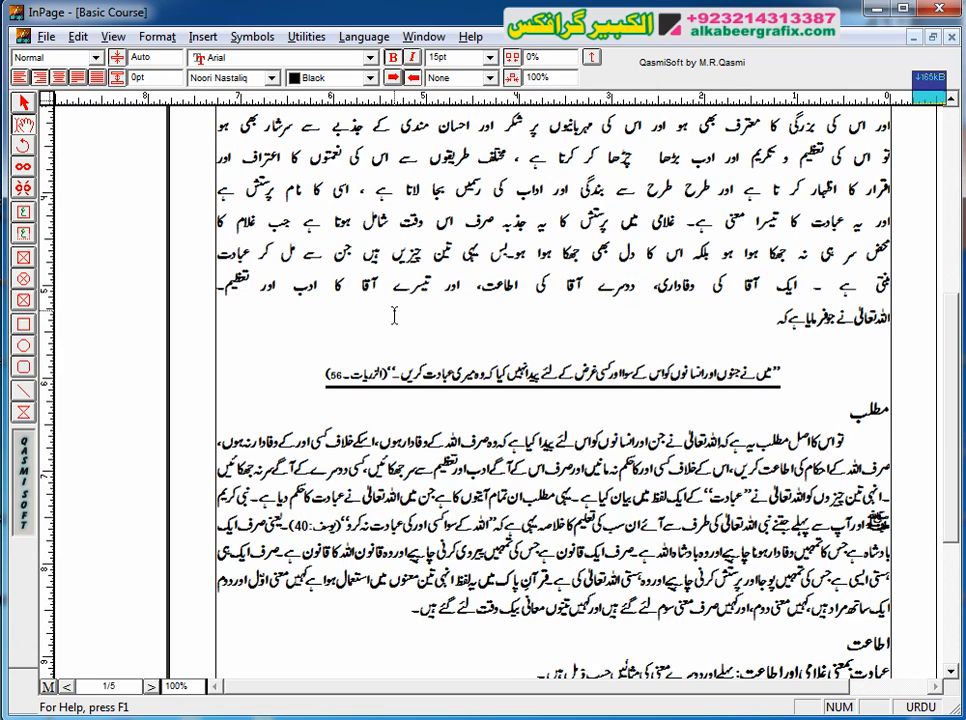
Step: Fully justify the line "اللہ تعالیٰ نے جو فرمایا ہے کہ" and fill out its end with a long row of "۔" dashes
{"action": "key", "text": "shift+Home"}
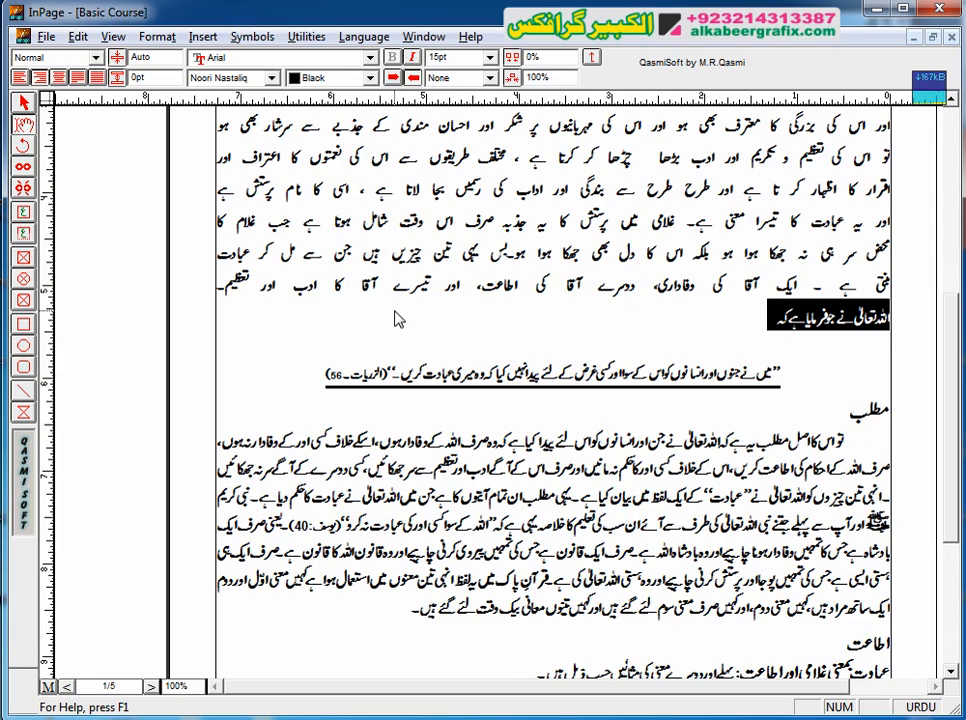
{"action": "left_click", "coordinate": [396, 320]}
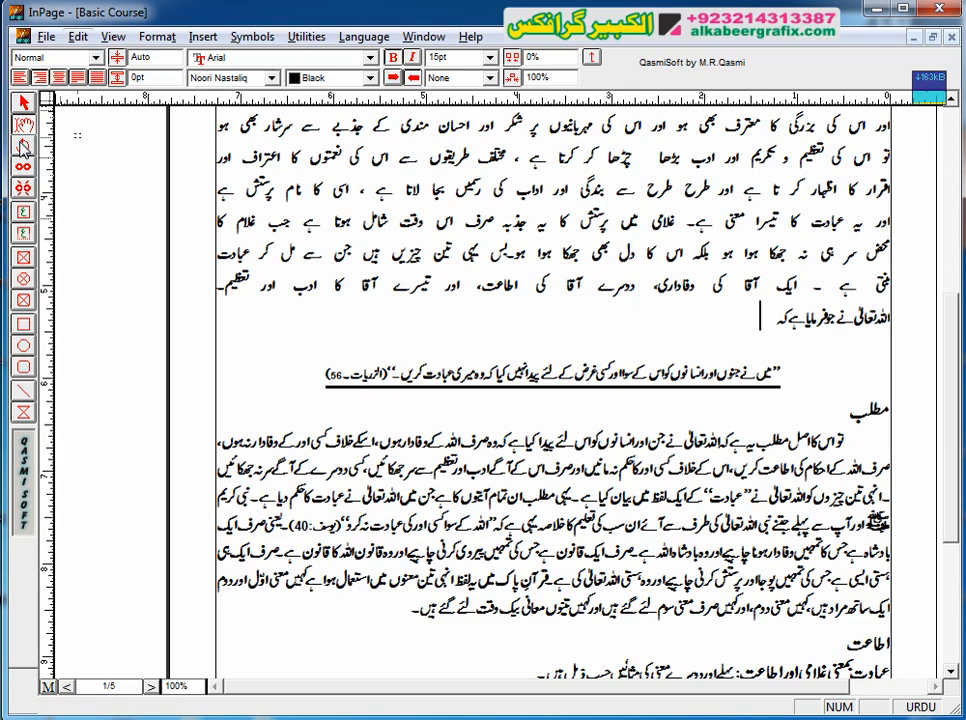
{"action": "left_click", "coordinate": [98, 78]}
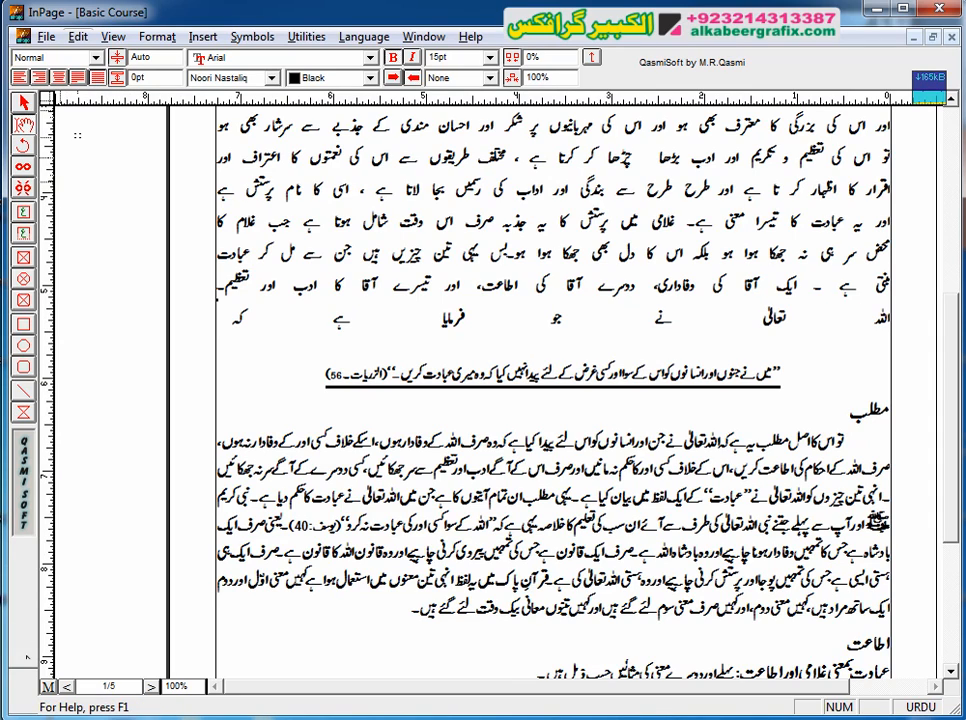
{"action": "type", "text": "۔۔۔۔۔۔"}
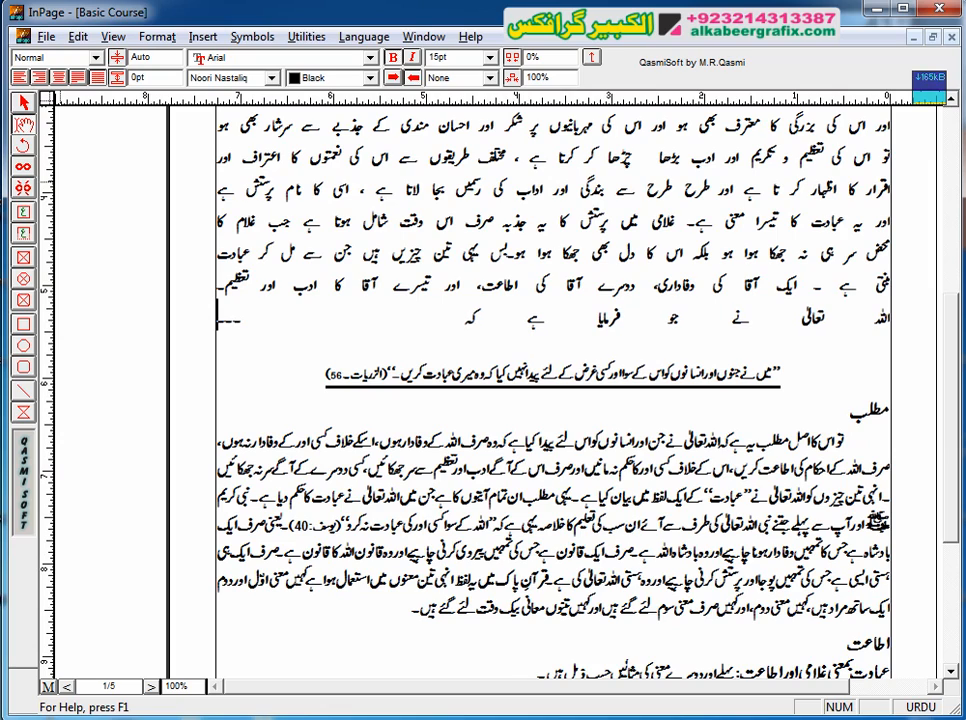
{"action": "type", "text": "۔۔۔۔۔۔۔۔۔۔۔۔۔۔۔۔۔۔"}
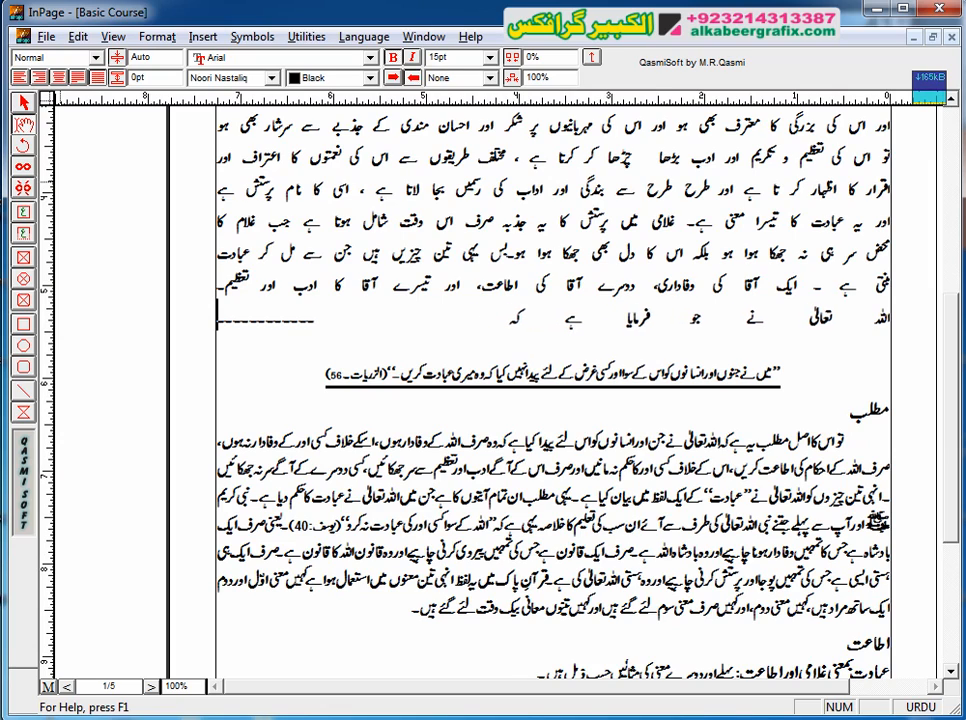
{"action": "type", "text": "۔۔۔۔۔۔۔۔۔۔۔۔۔۔۔۔۔۔۔۔۔۔۔۔۔۔۔۔۔۔۔۔۔۔۔۔۔۔۔۔۔۔۔۔۔۔۔۔"}
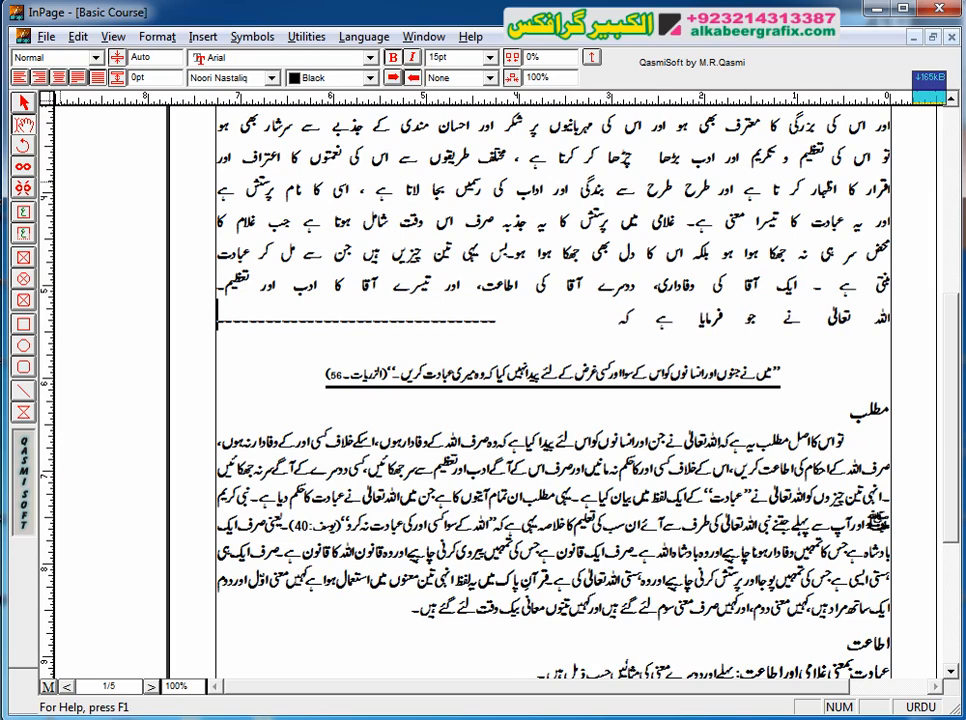
{"action": "type", "text": "۔۔۔۔۔۔۔۔۔۔"}
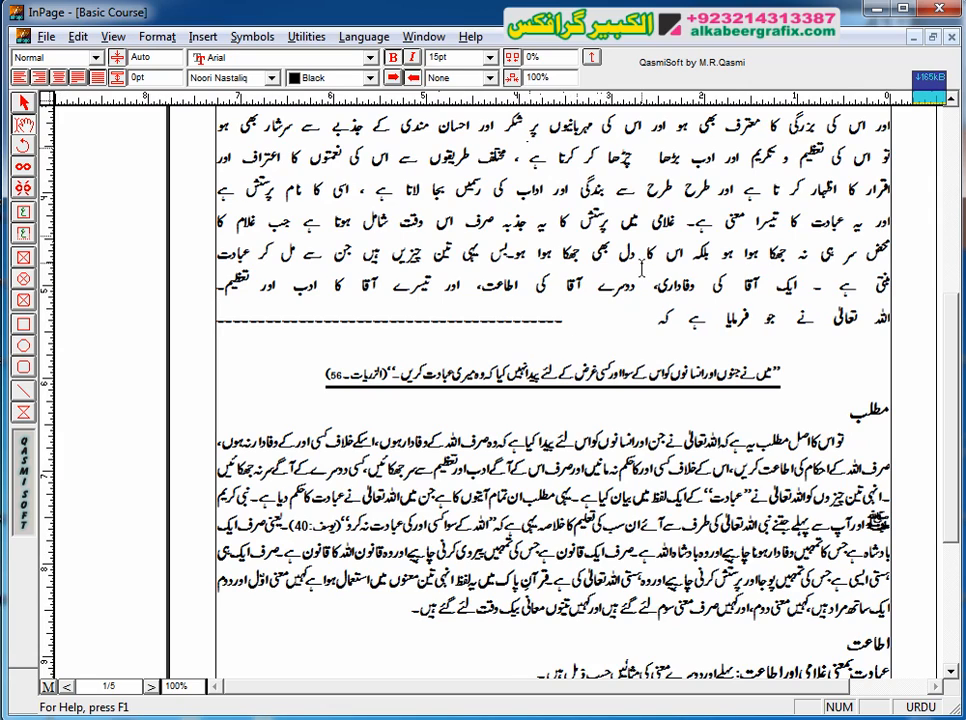
Step: Color the row of dashes after "فرمایا ہے کہ" White
{"action": "left_click_drag", "start_coordinate": [591, 329], "coordinate": [217, 318]}
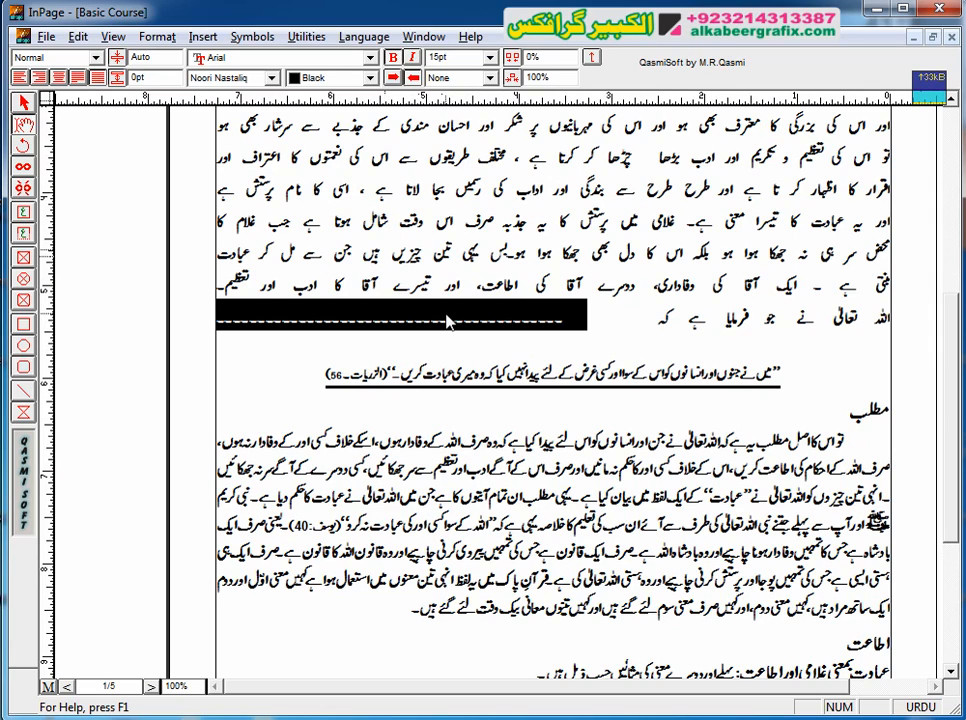
{"action": "left_click", "coordinate": [375, 82]}
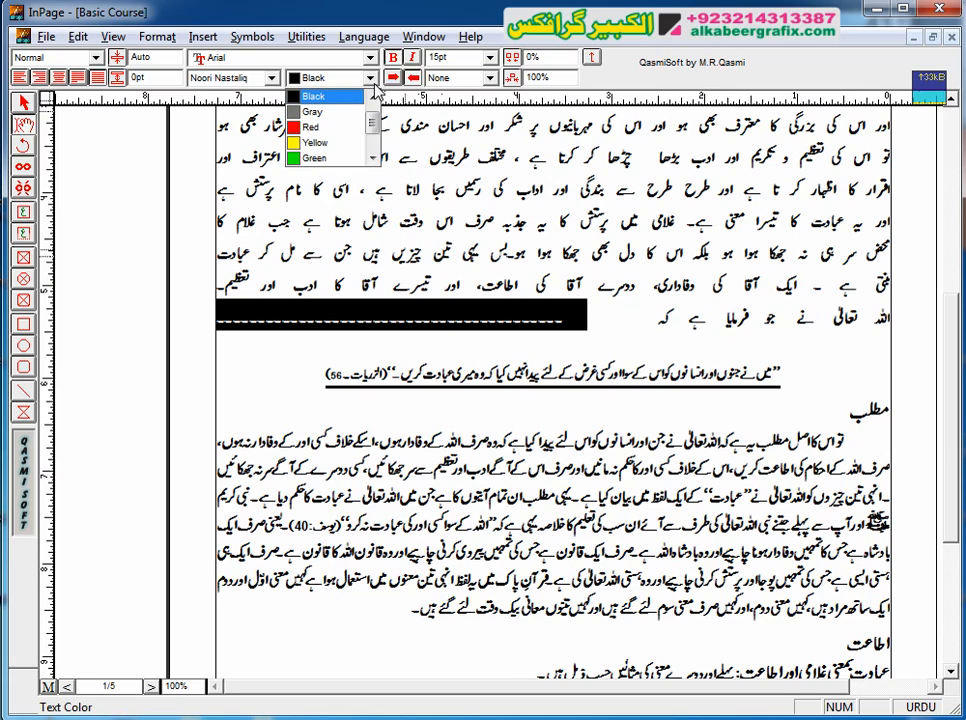
{"action": "left_click", "coordinate": [374, 97]}
{"action": "left_click", "coordinate": [354, 97]}
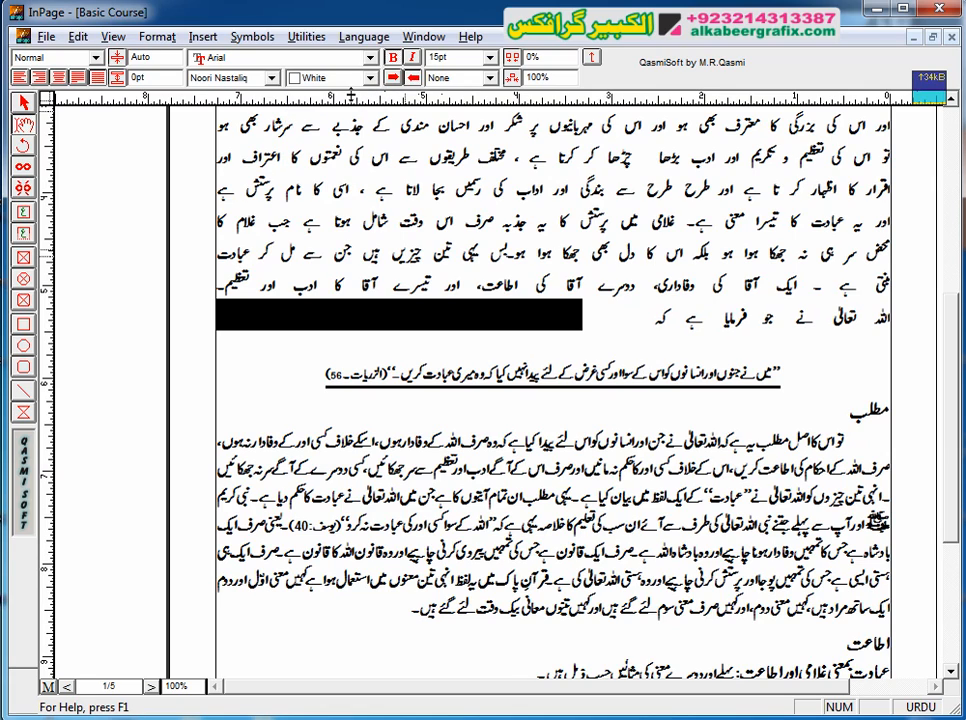
{"action": "left_click", "coordinate": [607, 287]}
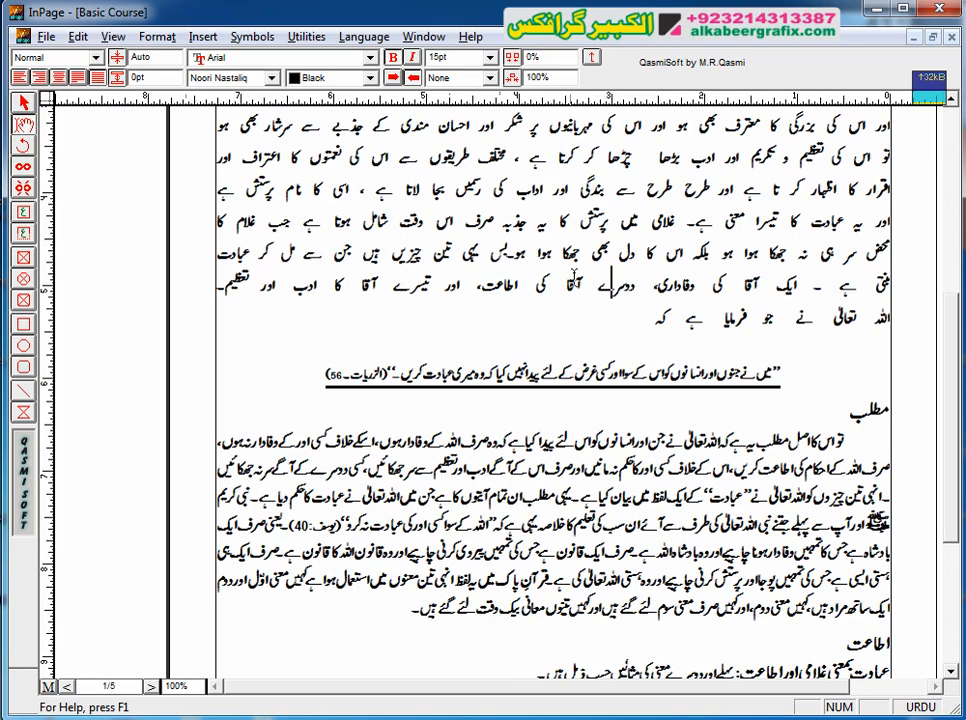
Step: Select the blank-looking stretch after "فرمایا ہے کہ" to examine the hidden dashes and their text color
{"action": "left_click", "coordinate": [576, 318]}
{"action": "double_click", "coordinate": [574, 318]}
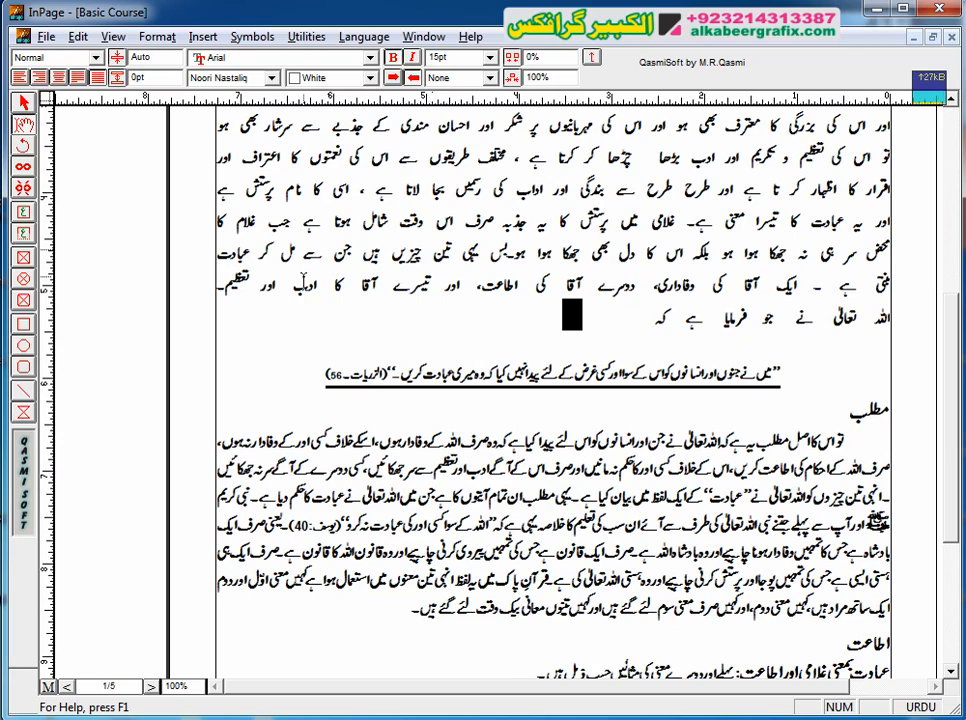
{"action": "double_click", "coordinate": [302, 318]}
{"action": "left_click", "coordinate": [344, 497]}
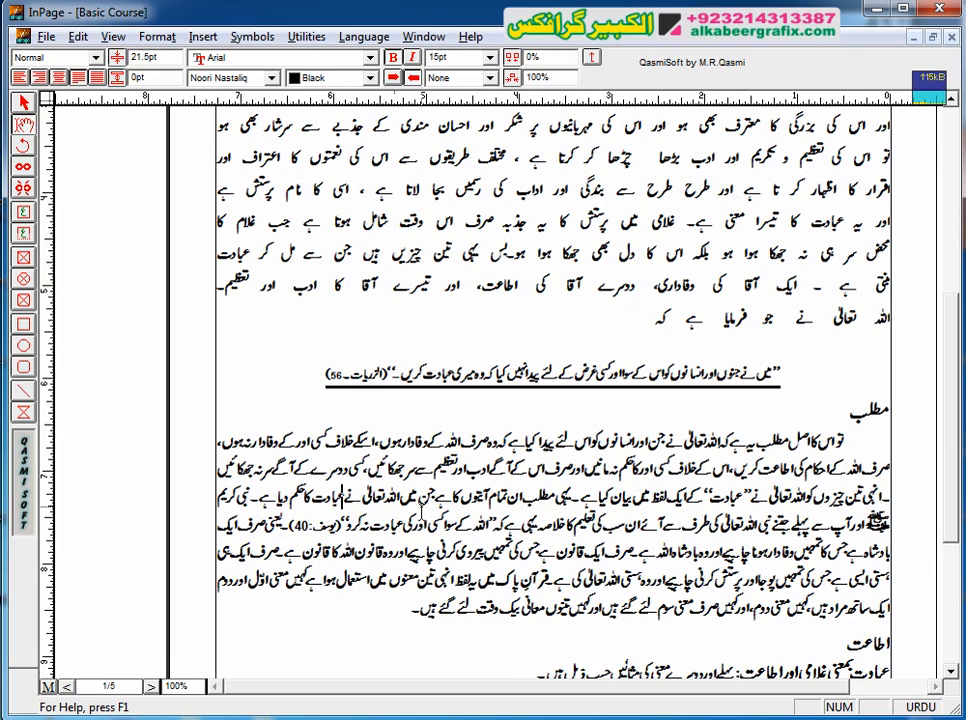
{"action": "double_click", "coordinate": [323, 314]}
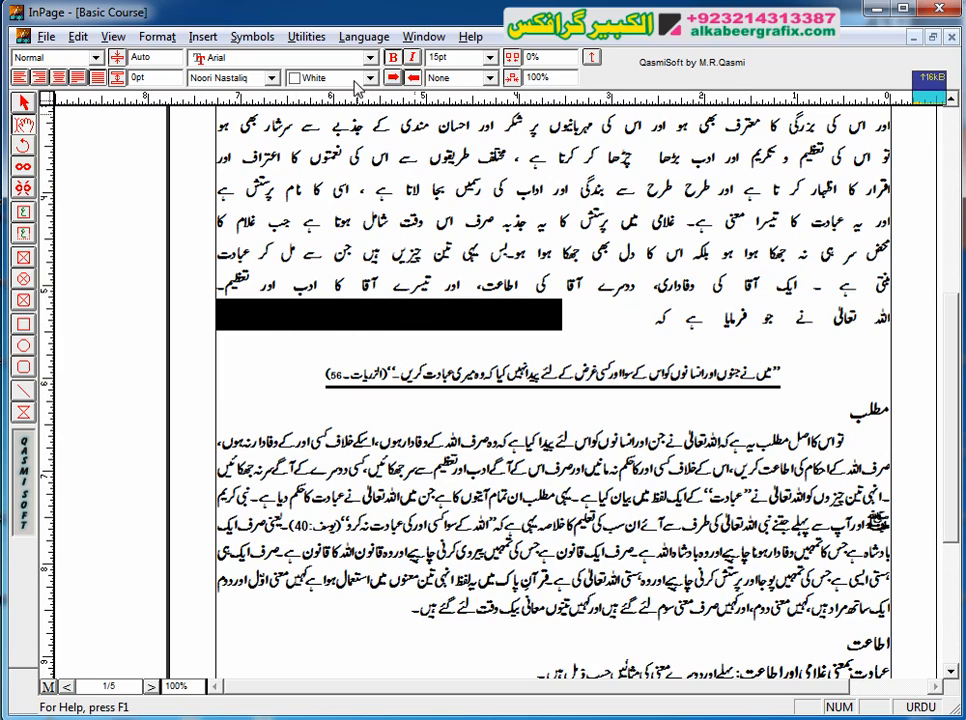
{"action": "left_click", "coordinate": [370, 78]}
{"action": "left_click", "coordinate": [372, 82]}
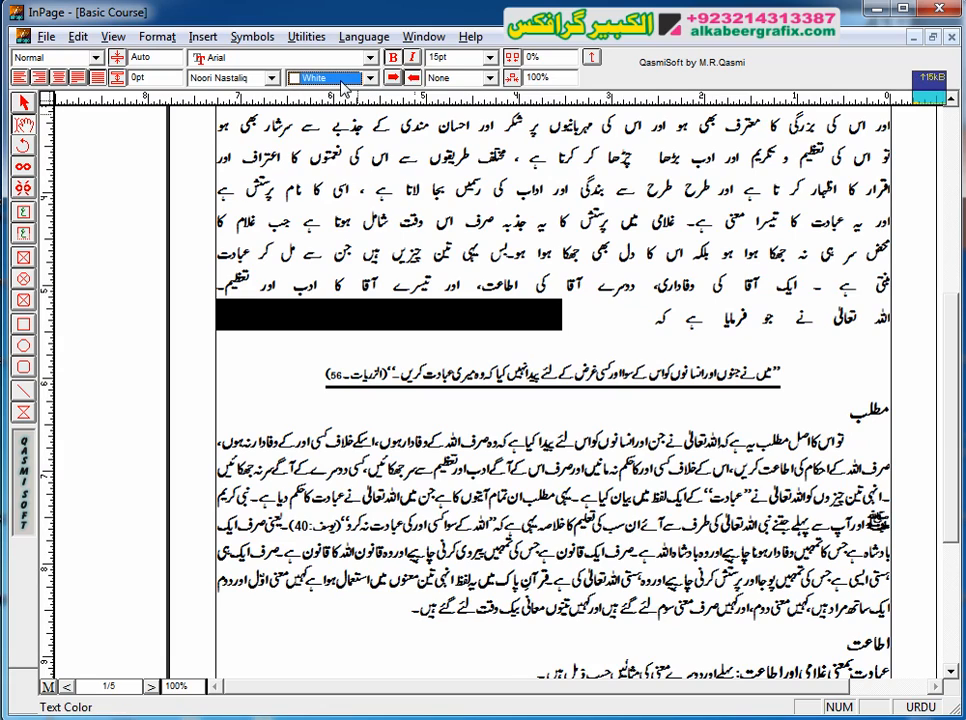
{"action": "left_click", "coordinate": [620, 303]}
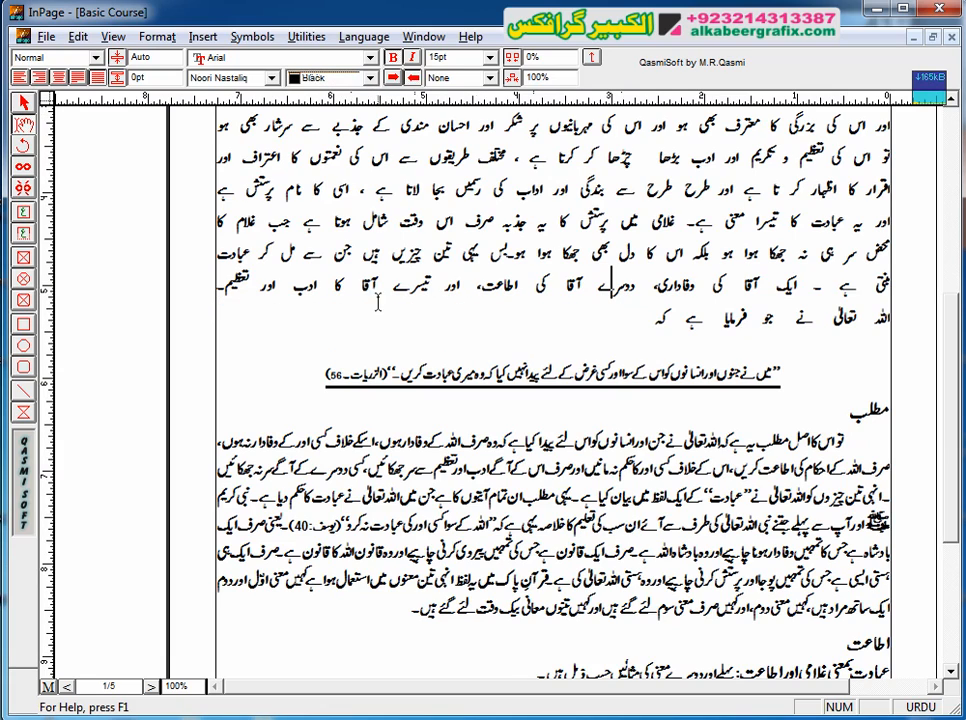
Step: Set the text color of the hidden dashes after "فرمایا ہے کہ" to Black
{"action": "double_click", "coordinate": [356, 313]}
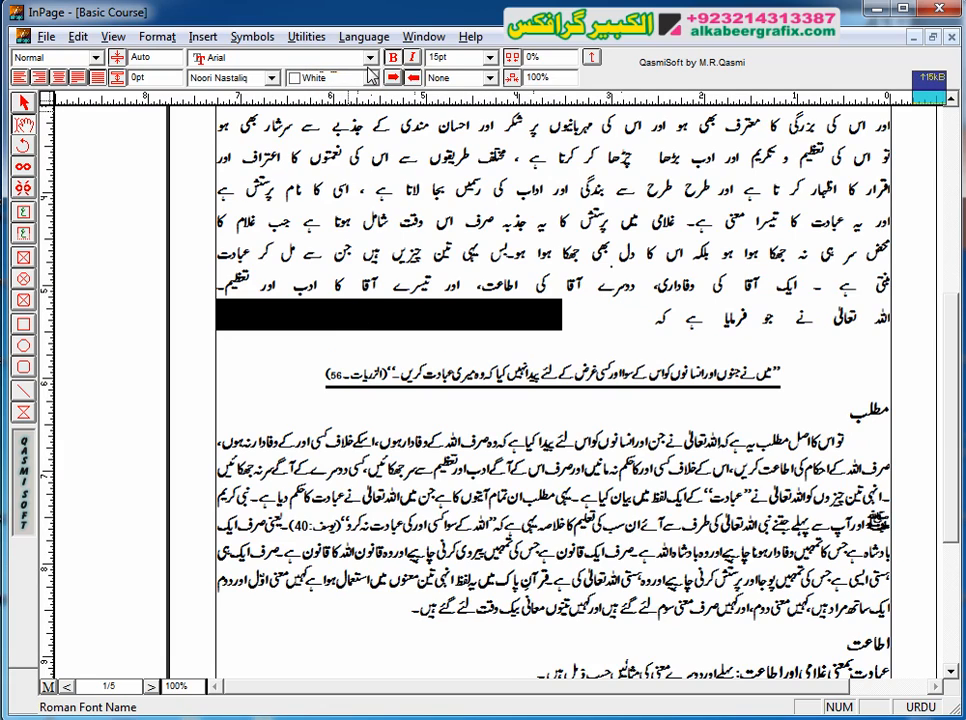
{"action": "left_click", "coordinate": [368, 79]}
{"action": "left_click", "coordinate": [313, 100]}
{"action": "left_click", "coordinate": [301, 415]}
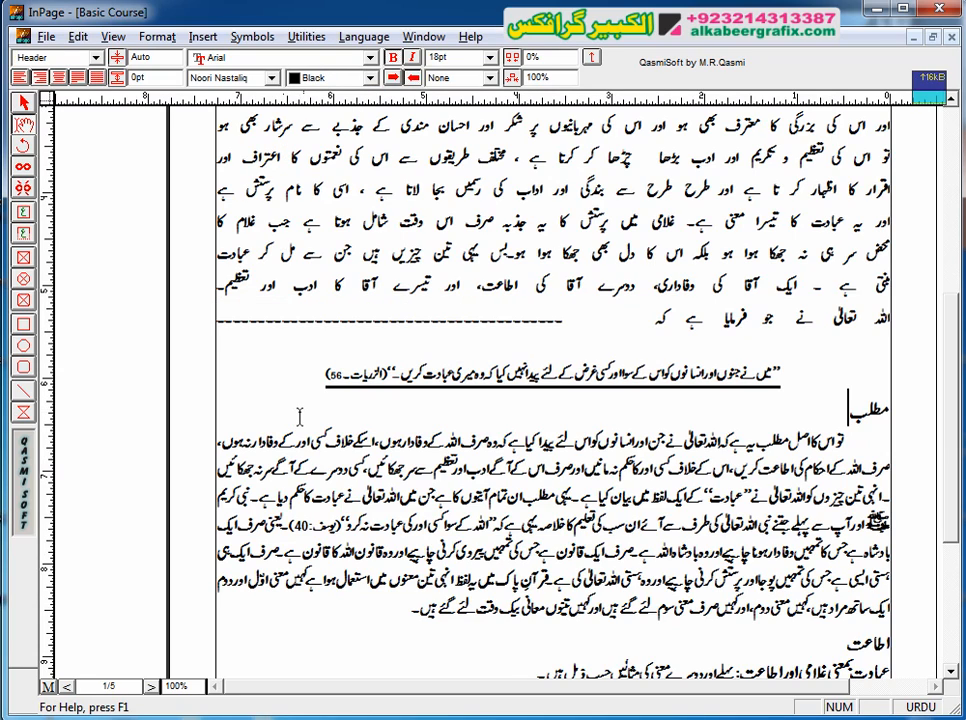